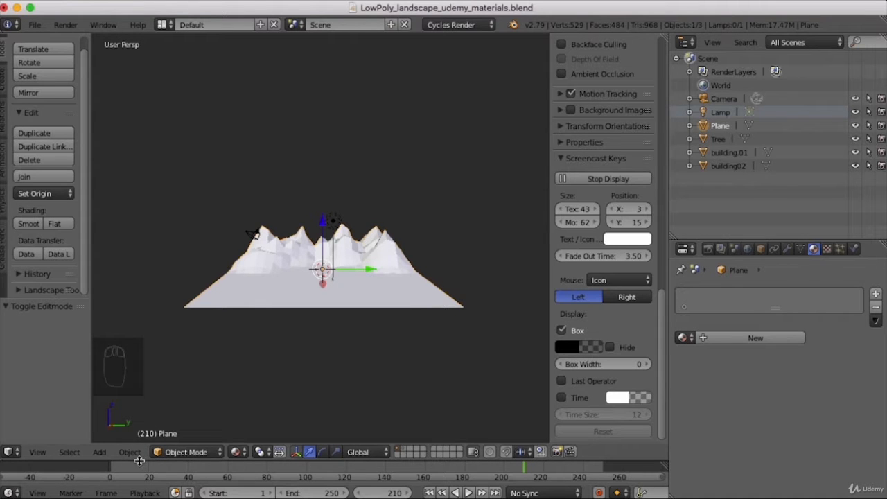
- Enlarge the timeline area below the 3D view and switch it to the Node Editor
{"action": "left_click_drag", "start_coordinate": [138, 461], "coordinate": [137, 300]}
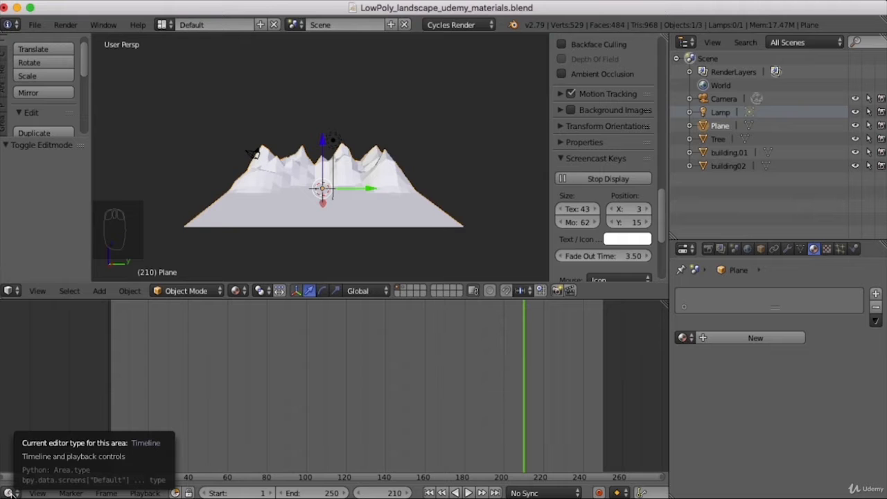
{"action": "left_click", "coordinate": [9, 493]}
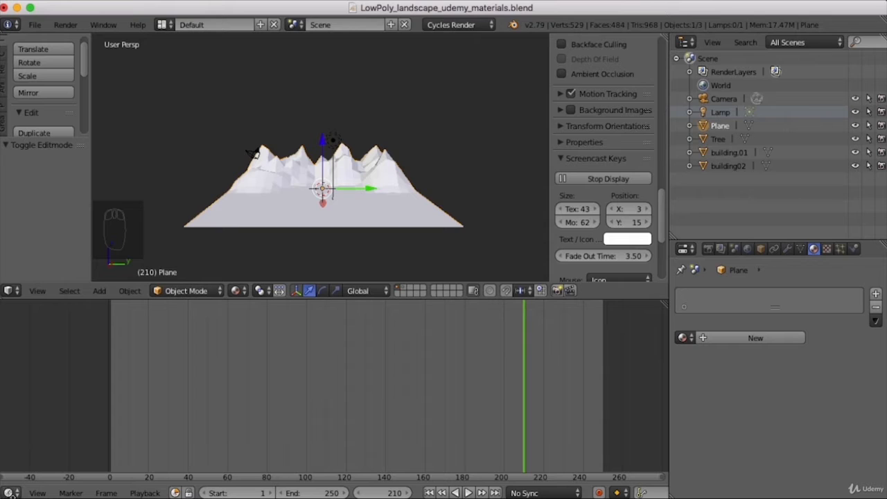
{"action": "left_click", "coordinate": [17, 493]}
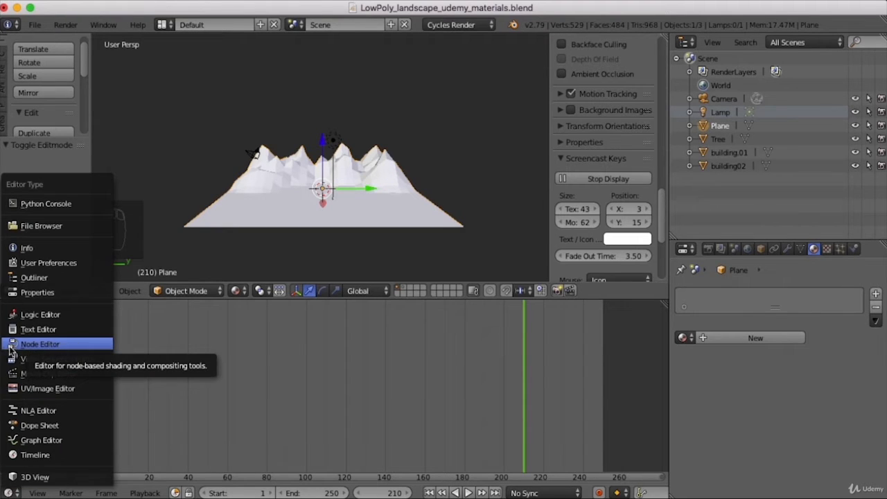
{"action": "left_click", "coordinate": [39, 344]}
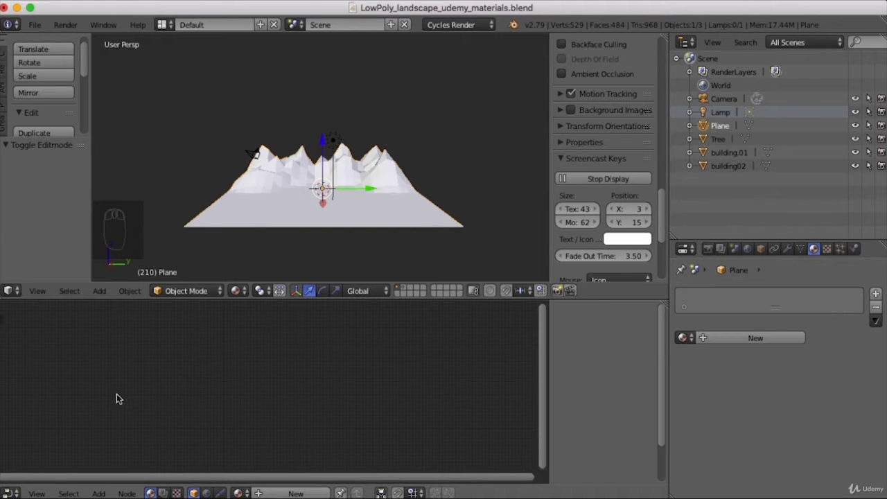
- Add a material slot to the landscape plane and create a new material in it
{"action": "middle_click_drag", "start_coordinate": [321, 231], "coordinate": [317, 251]}
{"action": "scroll", "coordinate": [331, 204], "scroll_direction": "up", "scroll_amount": 2}
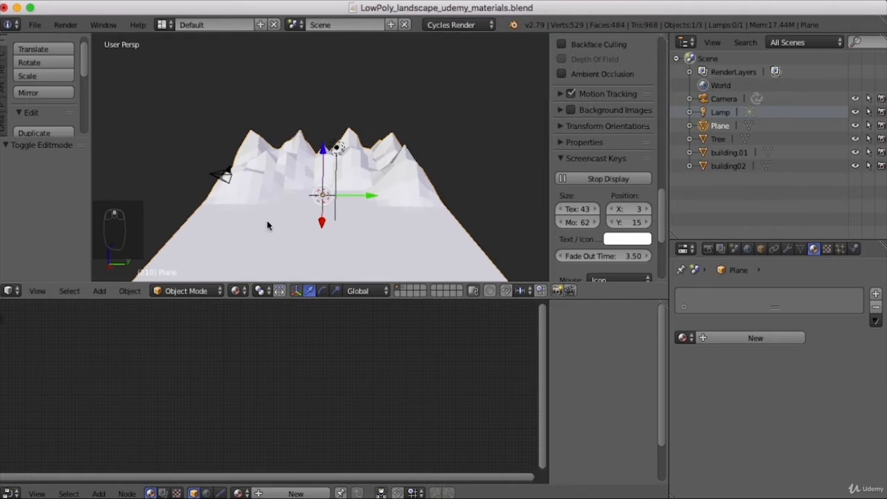
{"action": "scroll", "coordinate": [380, 232], "scroll_direction": "down", "scroll_amount": 2}
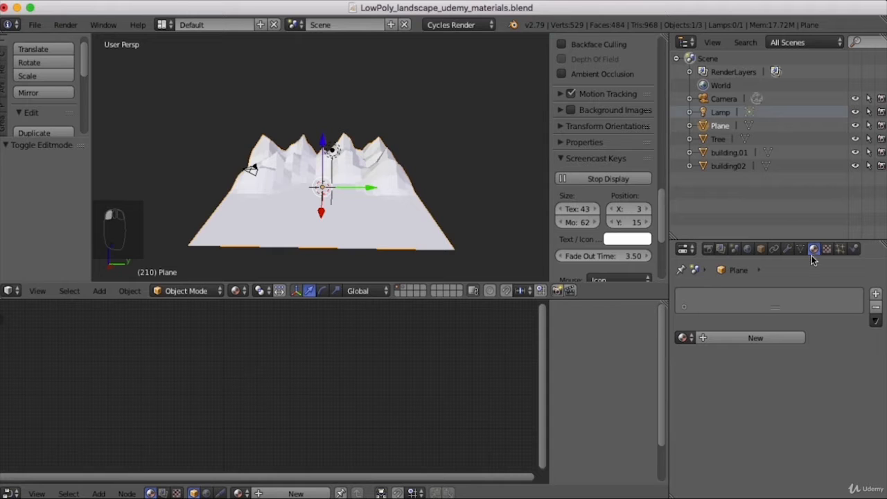
{"action": "left_click", "coordinate": [876, 294]}
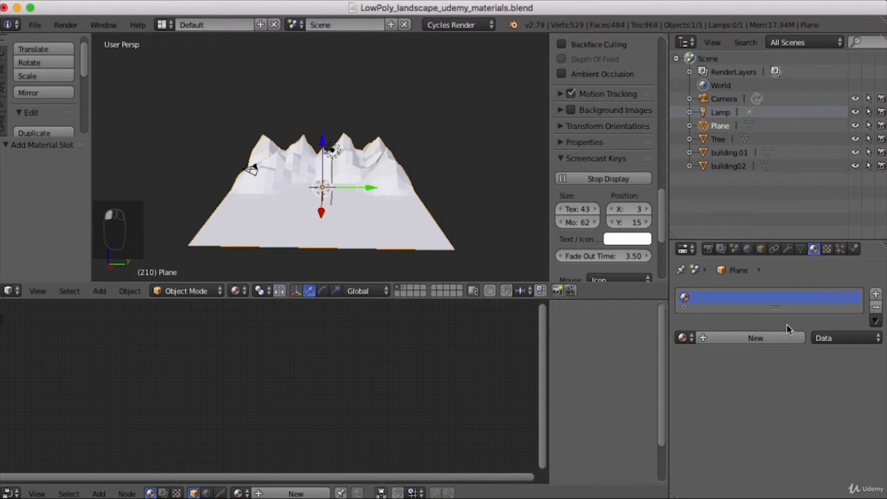
{"action": "left_click", "coordinate": [748, 338]}
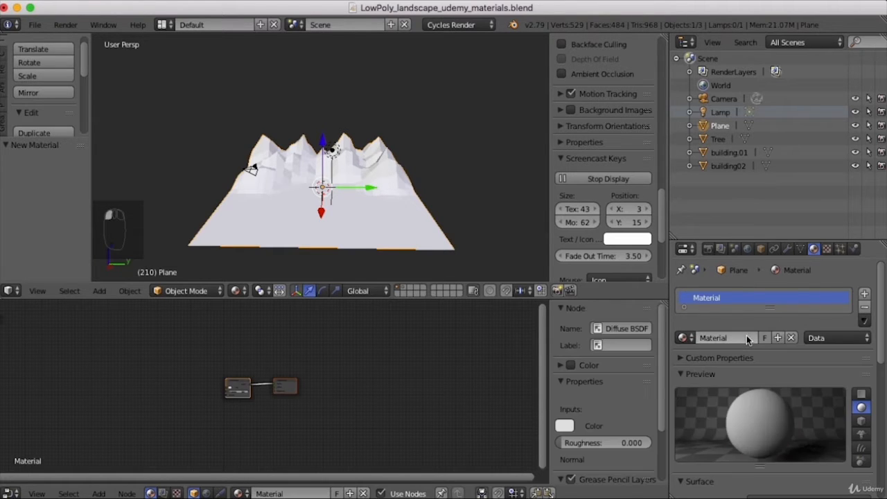
- Rename the plane's new material as Mountain
{"action": "double_click", "coordinate": [714, 302]}
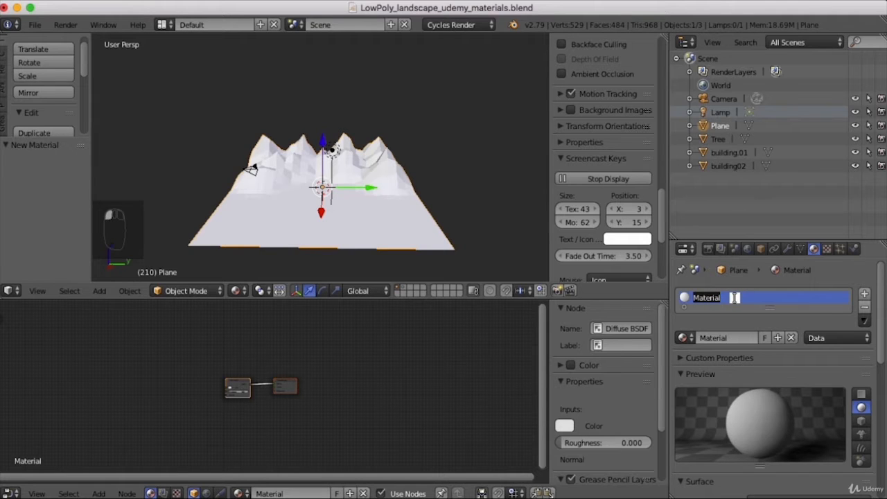
{"action": "type", "text": "Lan"}
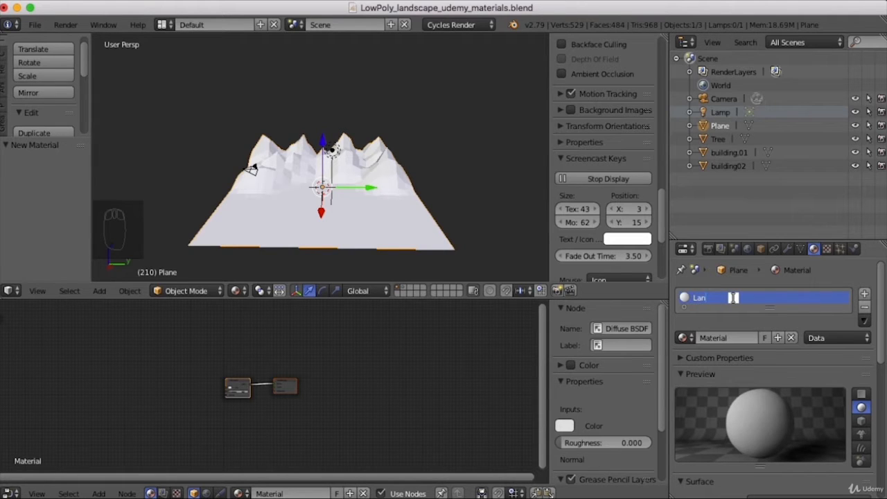
{"action": "key", "text": "BackSpace"}
{"action": "key", "text": "BackSpace"}
{"action": "key", "text": "BackSpace"}
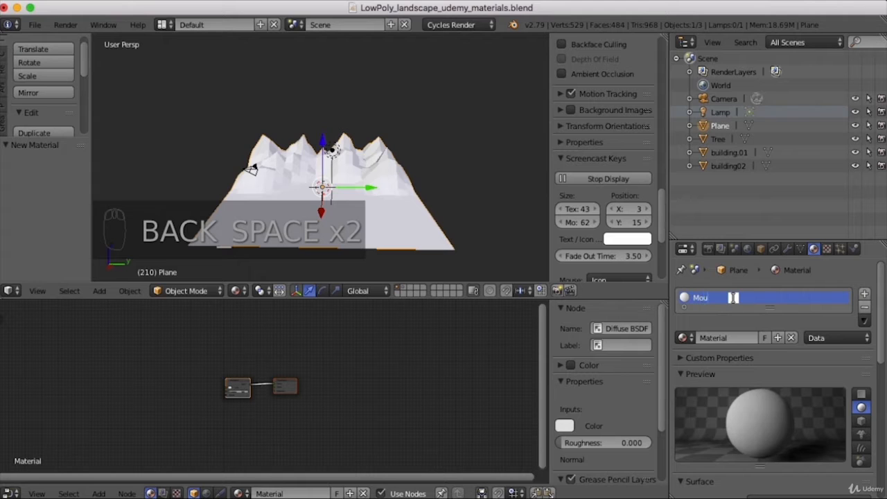
{"action": "key", "text": "Return"}
- Rearrange the Mountain material's nodes, moving Diffuse BSDF slightly up and Material Output farther away from it
{"action": "scroll", "coordinate": [309, 379], "scroll_direction": "up", "scroll_amount": 5}
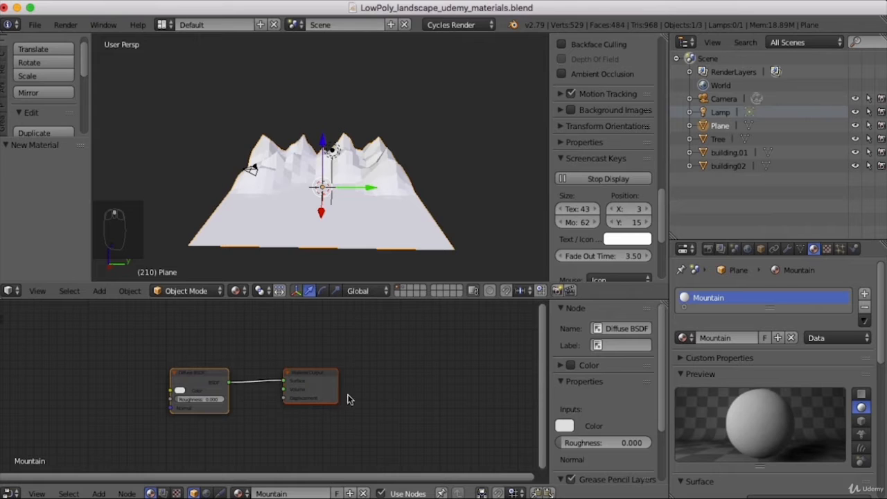
{"action": "scroll", "coordinate": [349, 400], "scroll_direction": "down", "scroll_amount": 3}
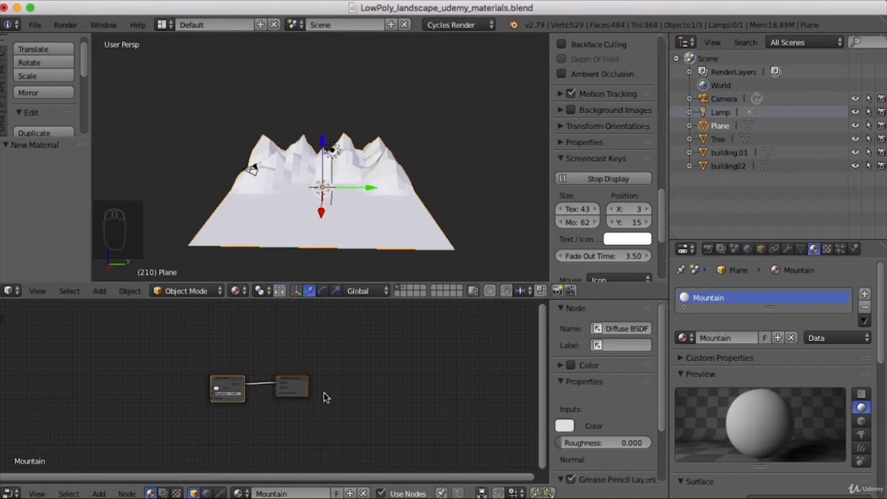
{"action": "scroll", "coordinate": [325, 391], "scroll_direction": "up", "scroll_amount": 5}
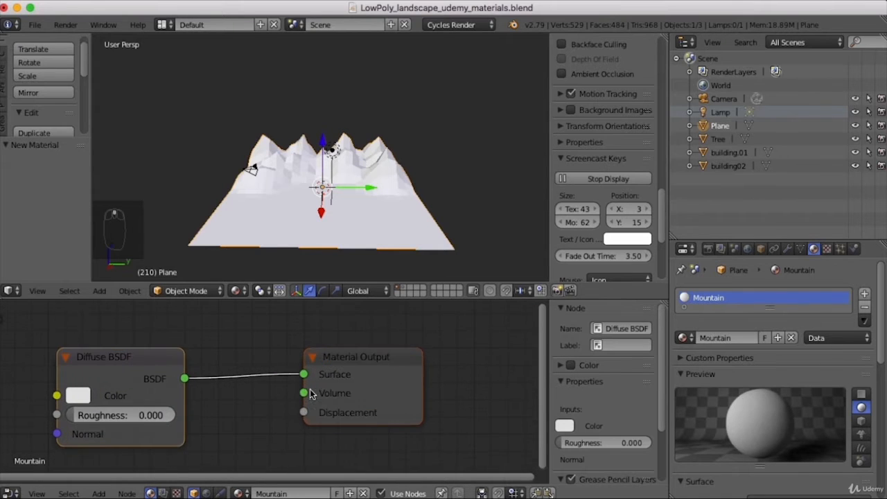
{"action": "scroll", "coordinate": [309, 391], "scroll_direction": "down", "scroll_amount": 3}
{"action": "scroll", "coordinate": [304, 388], "scroll_direction": "up", "scroll_amount": 1}
{"action": "scroll", "coordinate": [301, 385], "scroll_direction": "down", "scroll_amount": 2}
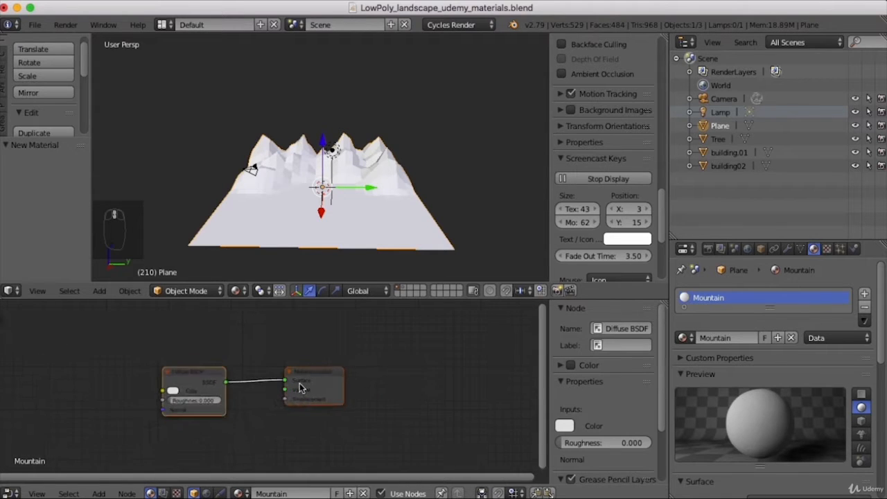
{"action": "scroll", "coordinate": [300, 382], "scroll_direction": "up", "scroll_amount": 3}
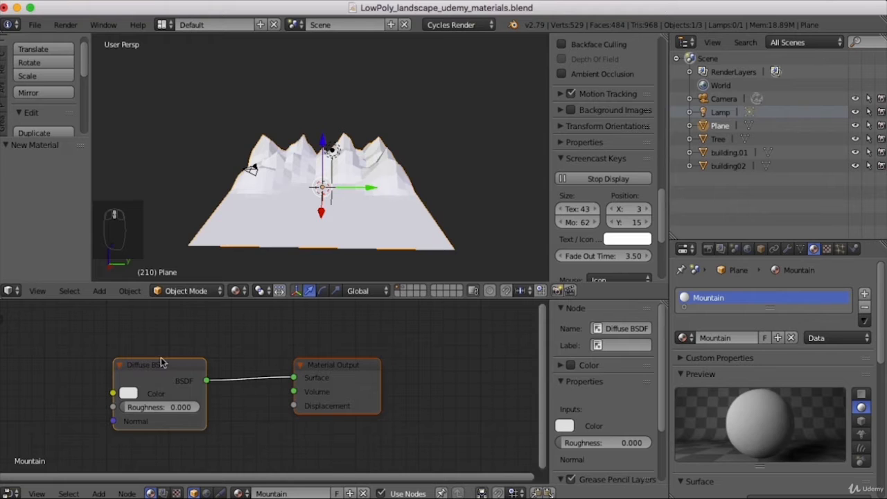
{"action": "left_click_drag", "start_coordinate": [156, 367], "coordinate": [170, 350]}
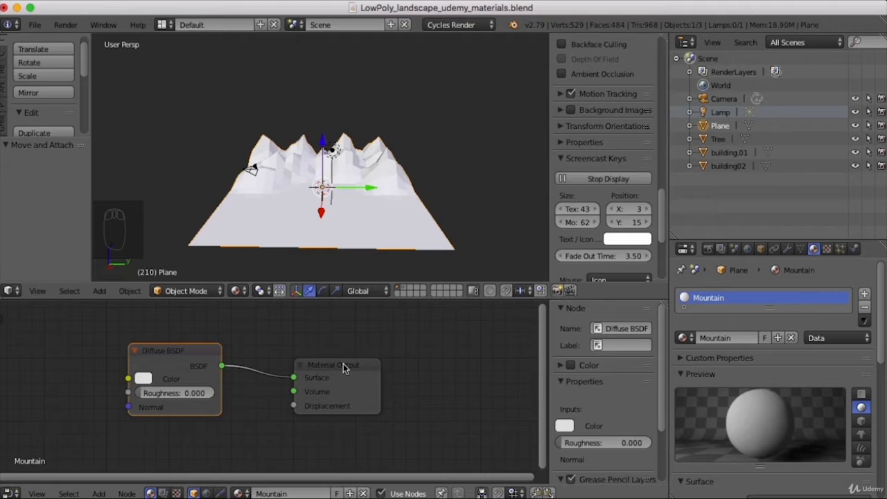
{"action": "left_click_drag", "start_coordinate": [343, 363], "coordinate": [393, 347]}
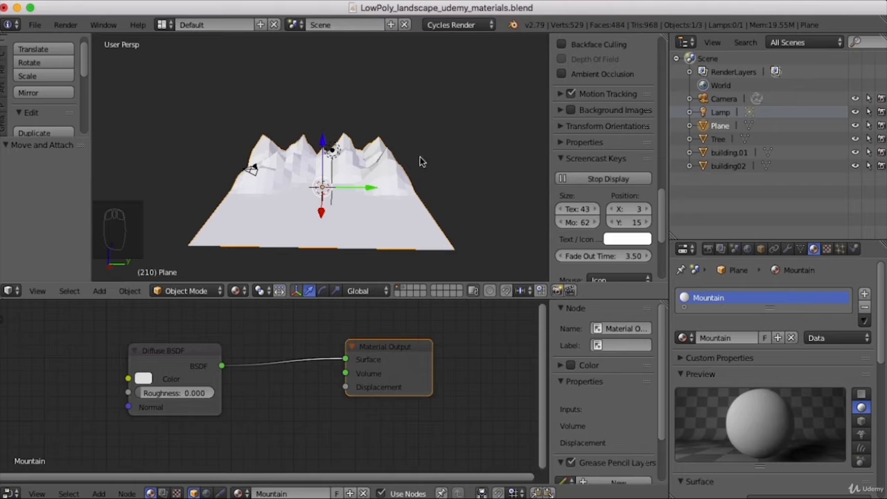
- Move the Diffuse BSDF node close beside the Material Output node
{"action": "left_click", "coordinate": [237, 290]}
{"action": "left_click", "coordinate": [265, 218]}
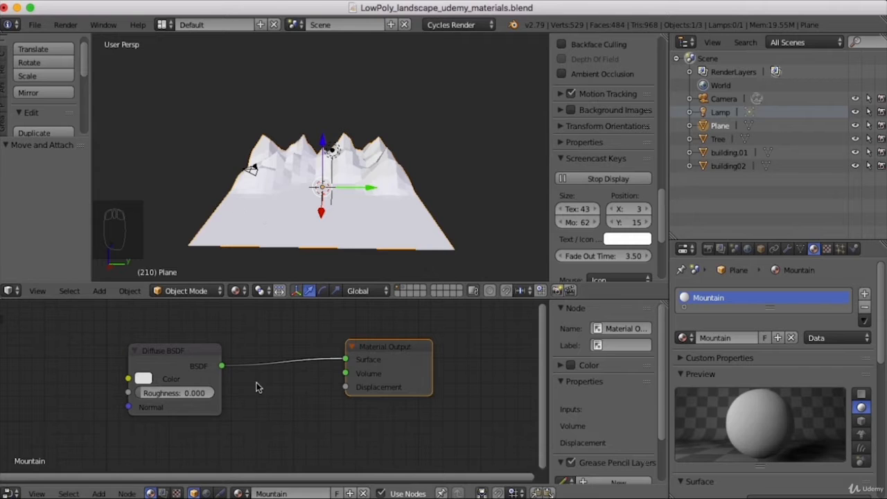
{"action": "left_click_drag", "start_coordinate": [176, 350], "coordinate": [278, 350]}
- Add a Texture Coordinate node and place it well to the left of the Diffuse BSDF node
{"action": "scroll", "coordinate": [221, 399], "scroll_direction": "down", "scroll_amount": 5}
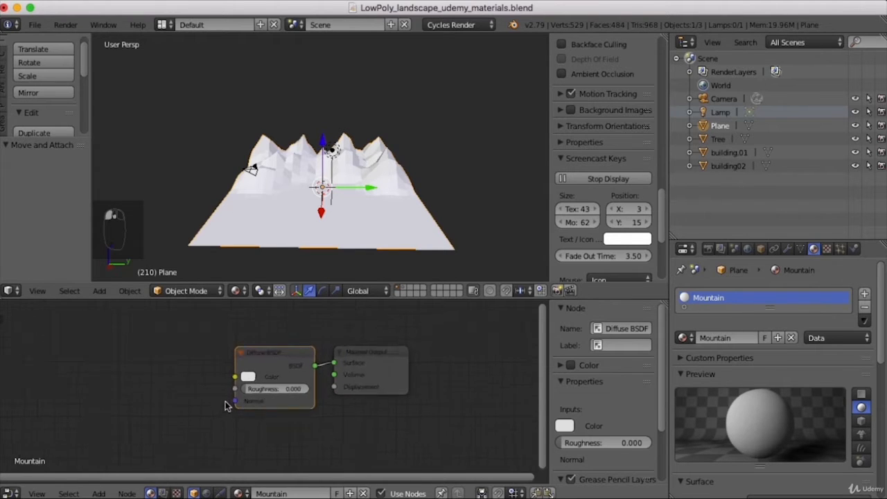
{"action": "scroll", "coordinate": [221, 399], "scroll_direction": "down", "scroll_amount": 2}
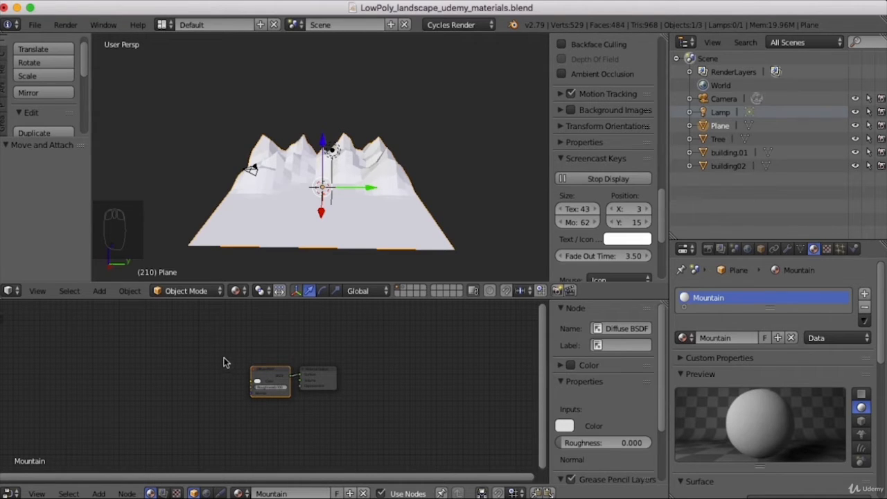
{"action": "middle_click_drag", "start_coordinate": [223, 361], "coordinate": [224, 358]}
{"action": "middle_click_drag", "start_coordinate": [224, 358], "coordinate": [394, 347]}
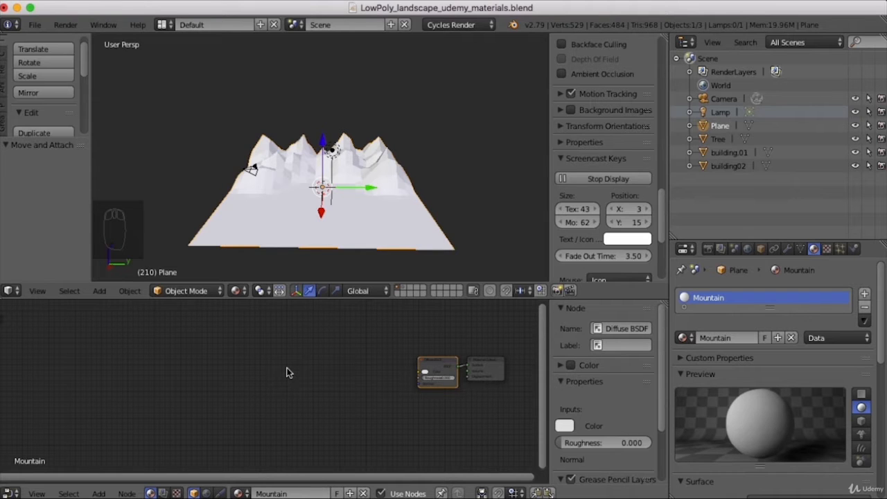
{"action": "key", "text": "shift+a"}
{"action": "mouse_move", "coordinate": [289, 373]}
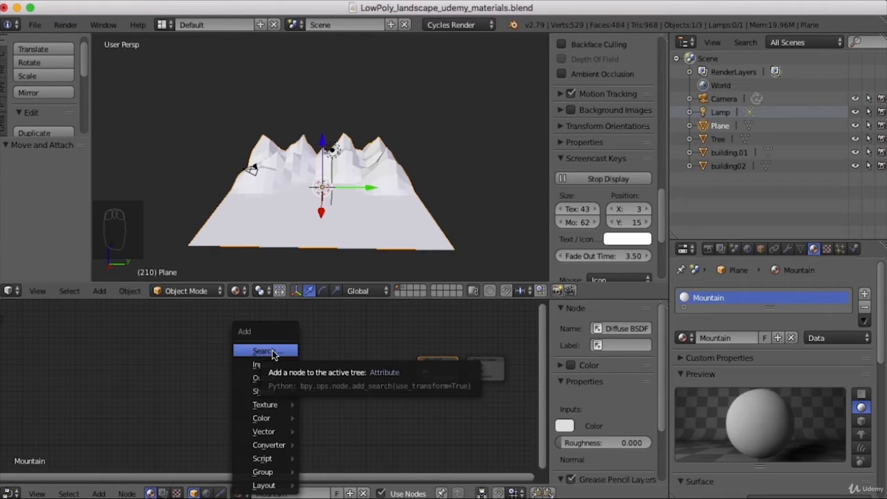
{"action": "left_click", "coordinate": [272, 353]}
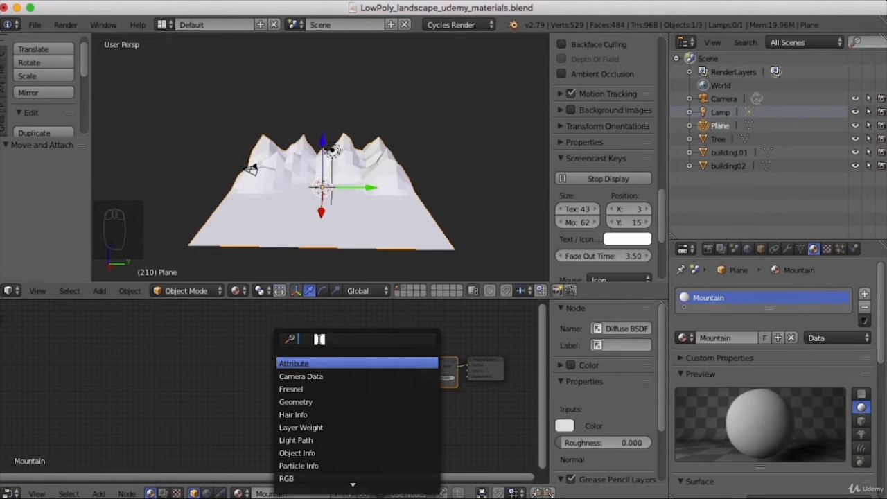
{"action": "type", "text": "text"}
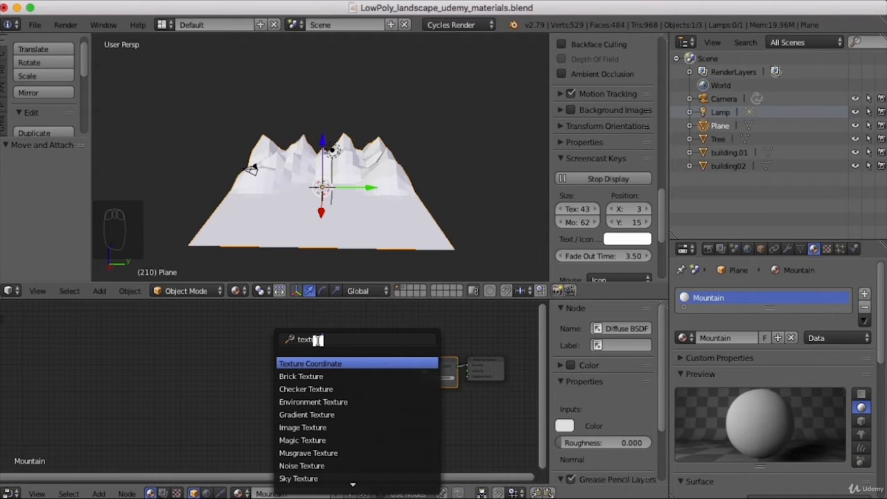
{"action": "type", "text": "ure"}
{"action": "left_click", "coordinate": [340, 363]}
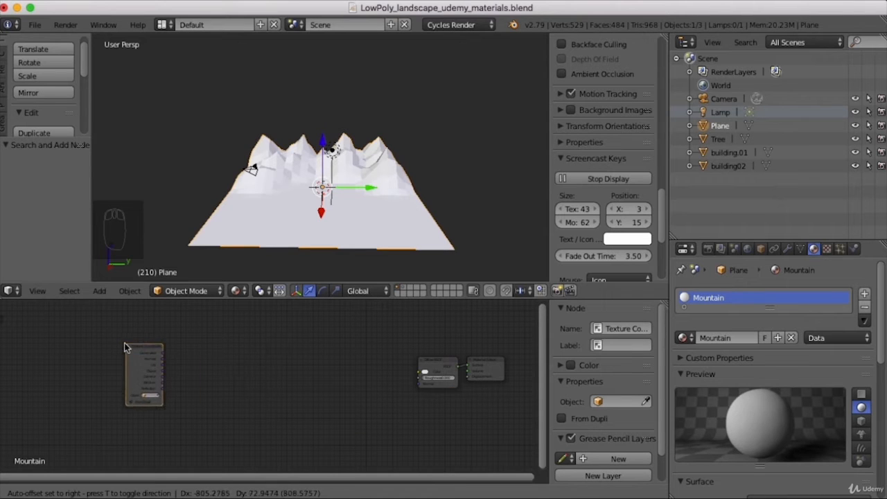
{"action": "left_click", "coordinate": [93, 338]}
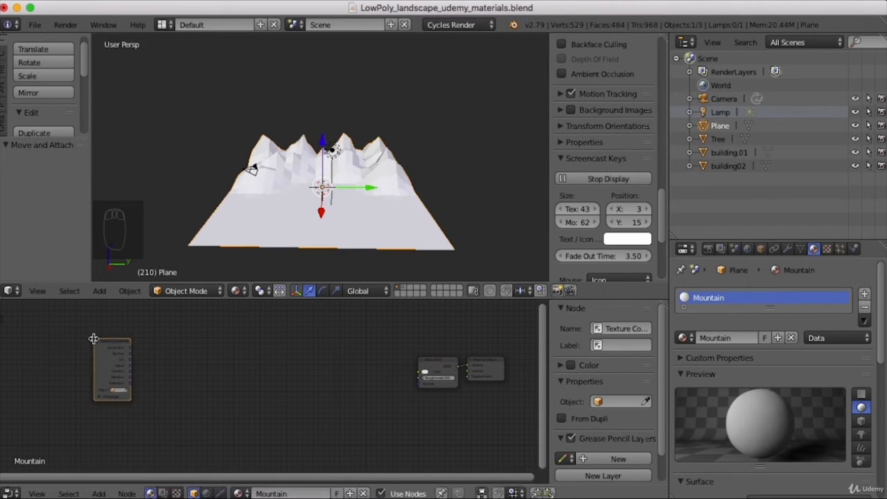
- Add a Mapping node and place it just to the right of the Texture Coordinate node
{"action": "scroll", "coordinate": [108, 372], "scroll_direction": "up", "scroll_amount": 5}
{"action": "mouse_move", "coordinate": [109, 373]}
{"action": "middle_mouse_down"}
{"action": "mouse_move", "coordinate": [259, 365]}
{"action": "mouse_move", "coordinate": [204, 357]}
{"action": "mouse_move", "coordinate": [119, 371]}
{"action": "middle_mouse_up"}
{"action": "scroll", "coordinate": [254, 389], "scroll_direction": "down", "scroll_amount": 1}
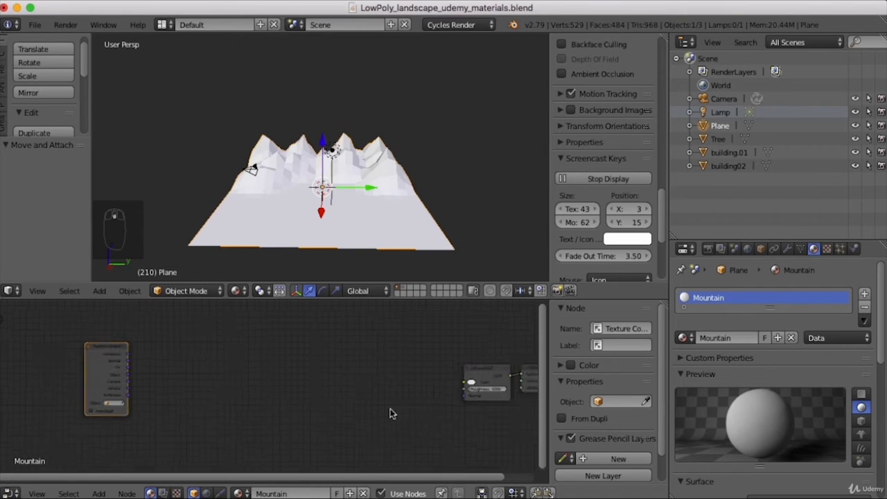
{"action": "scroll", "coordinate": [307, 390], "scroll_direction": "down", "scroll_amount": 1}
{"action": "middle_click_drag", "start_coordinate": [371, 387], "coordinate": [326, 377]}
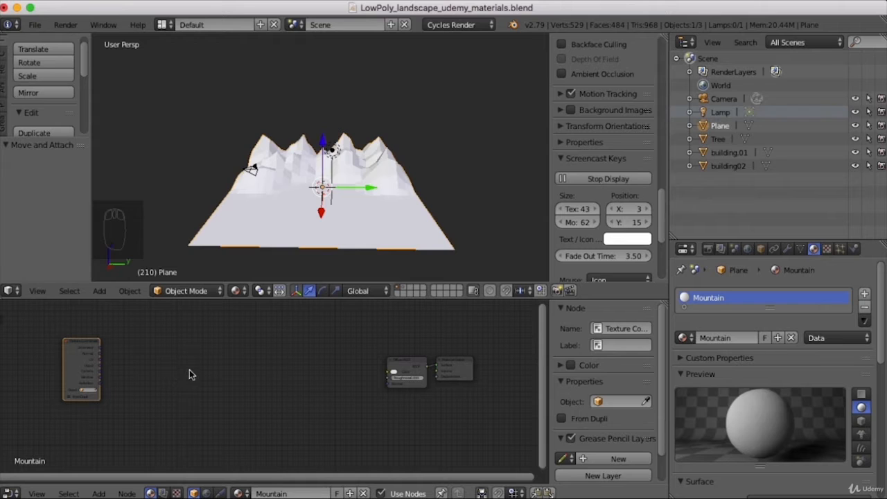
{"action": "key", "text": "shift+a"}
{"action": "left_click", "coordinate": [178, 350]}
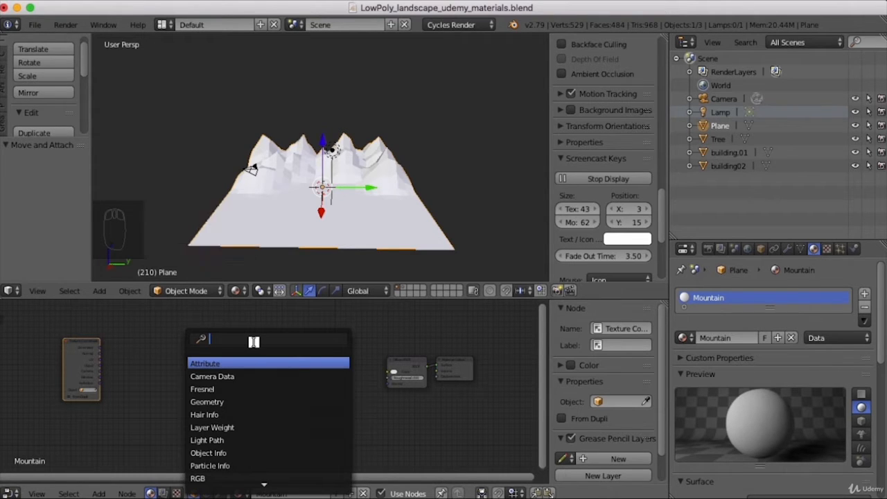
{"action": "type", "text": "mapp"}
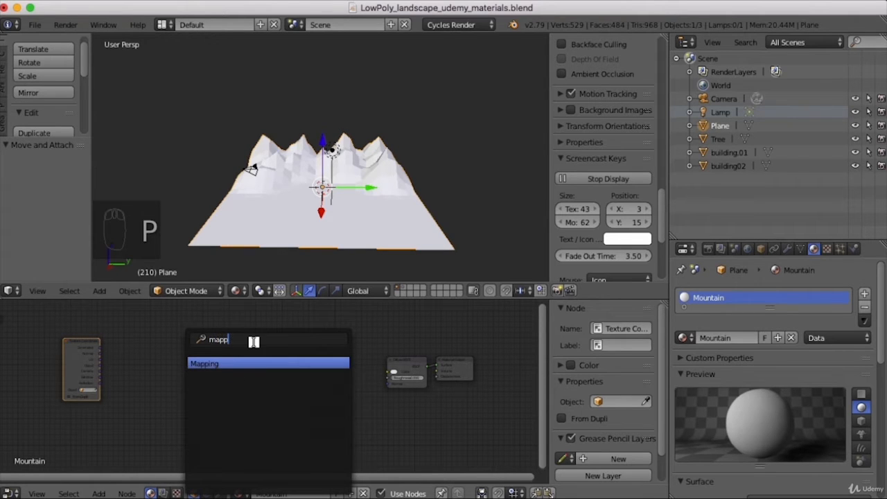
{"action": "left_click", "coordinate": [205, 363]}
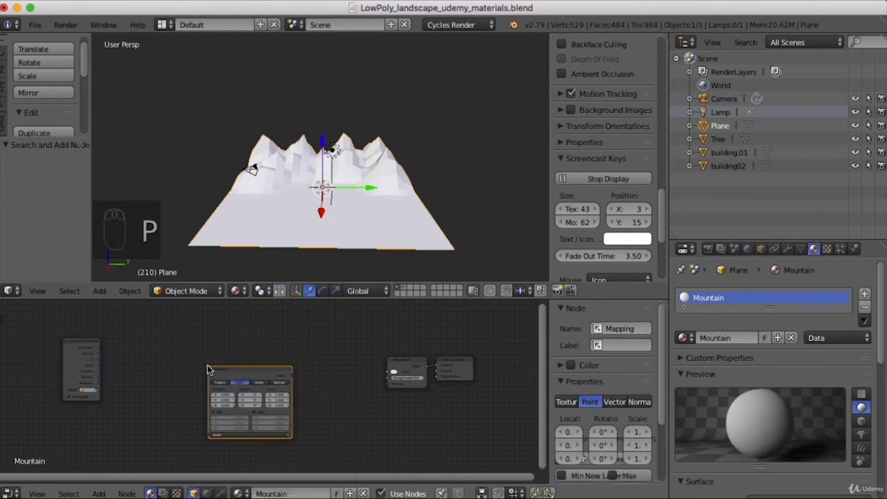
{"action": "left_click", "coordinate": [122, 337]}
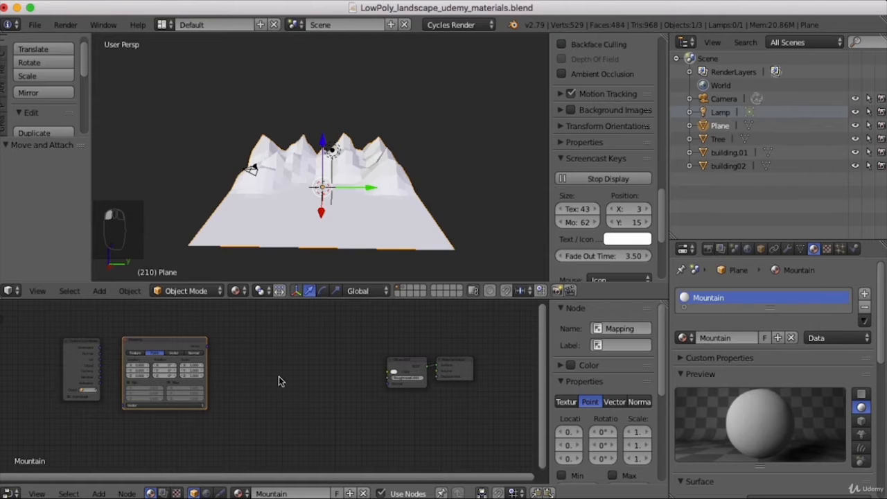
- Add a Separate XYZ node and place it just to the right of the Mapping node
{"action": "key", "text": "shift+a"}
{"action": "mouse_move", "coordinate": [275, 390]}
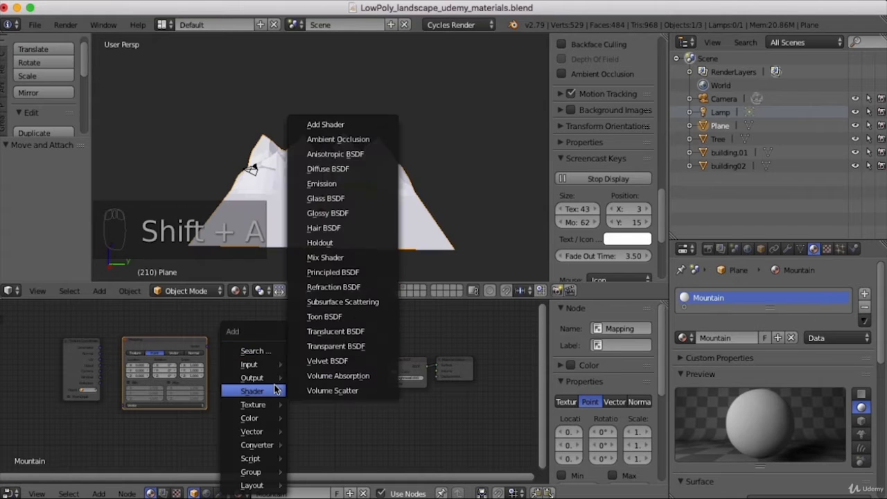
{"action": "left_click", "coordinate": [251, 351]}
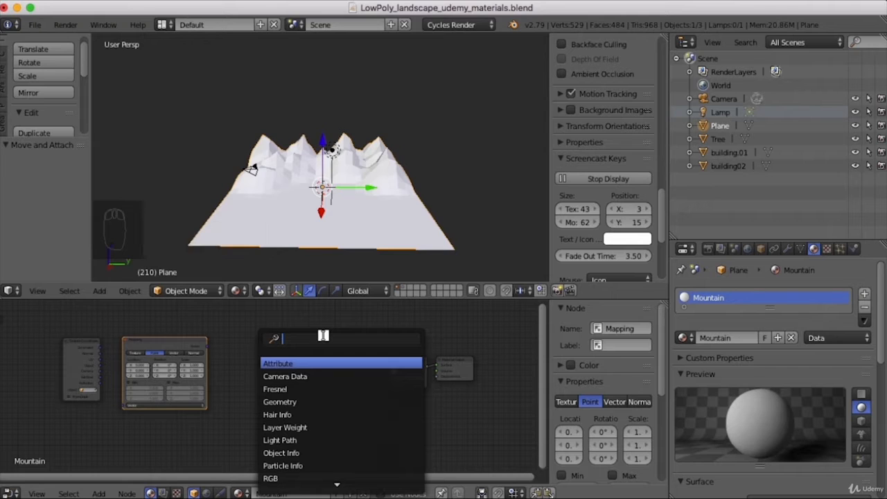
{"action": "type", "text": "sep"}
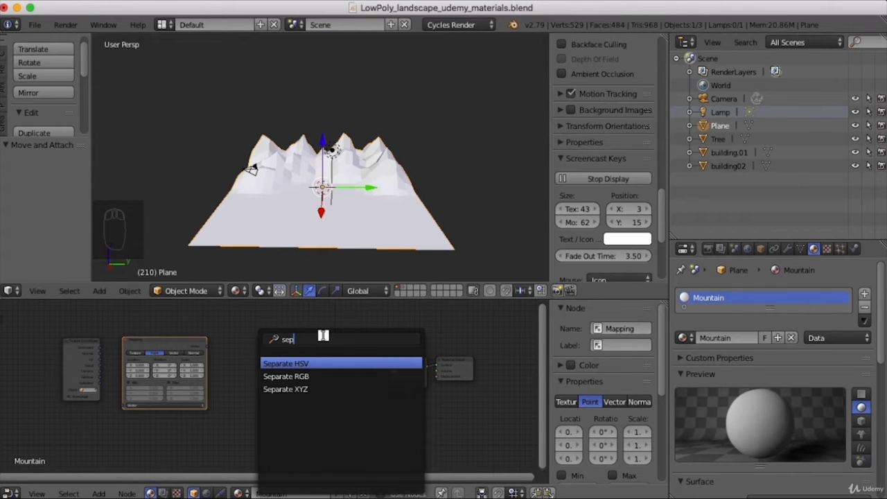
{"action": "left_click", "coordinate": [317, 389]}
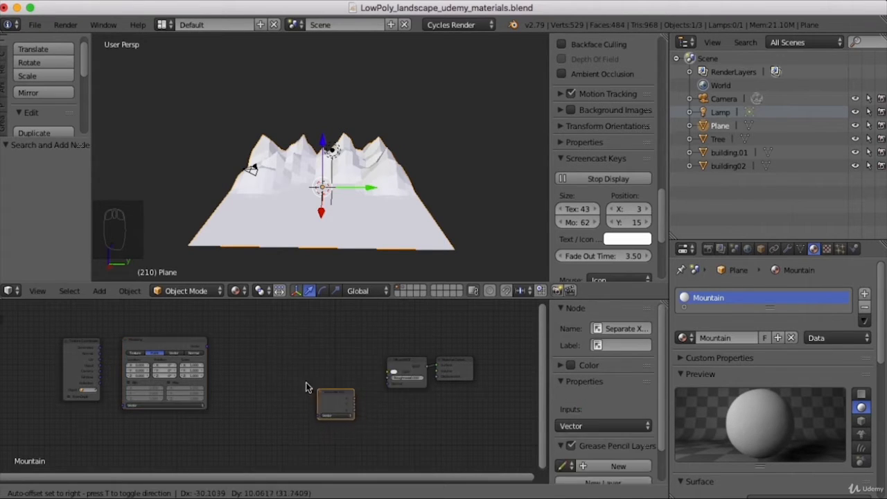
{"action": "left_click", "coordinate": [238, 349]}
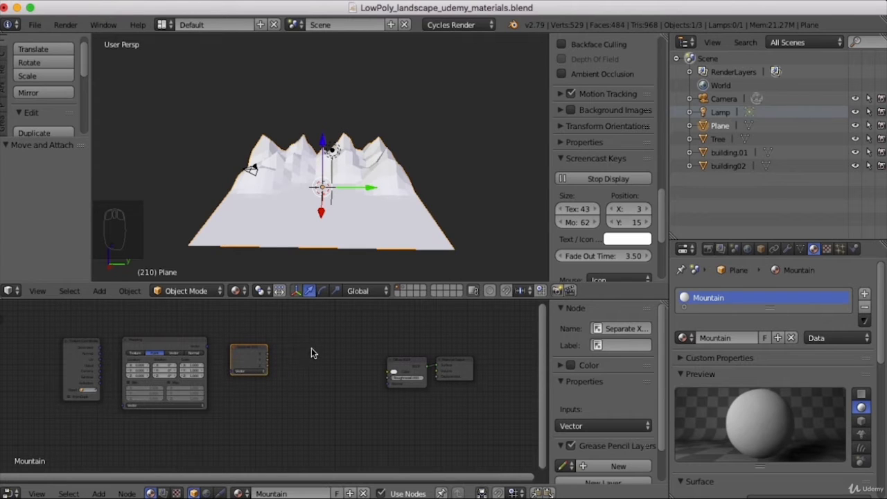
- Add a ColorRamp node and place it between the Separate XYZ and Diffuse BSDF nodes
{"action": "key", "text": "shift+a"}
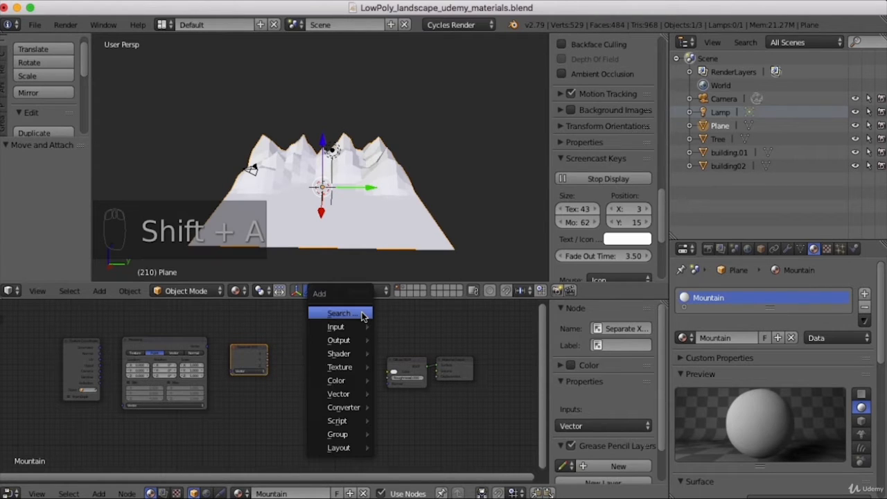
{"action": "left_click", "coordinate": [360, 314]}
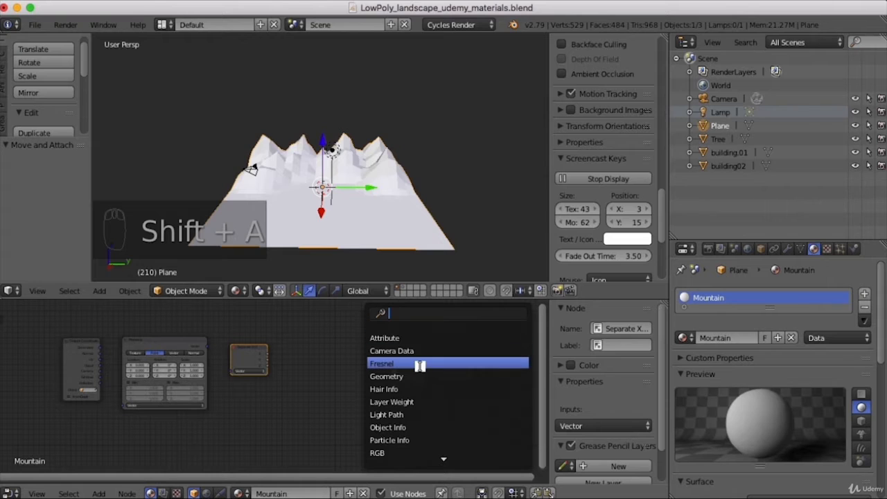
{"action": "type", "text": "coo"}
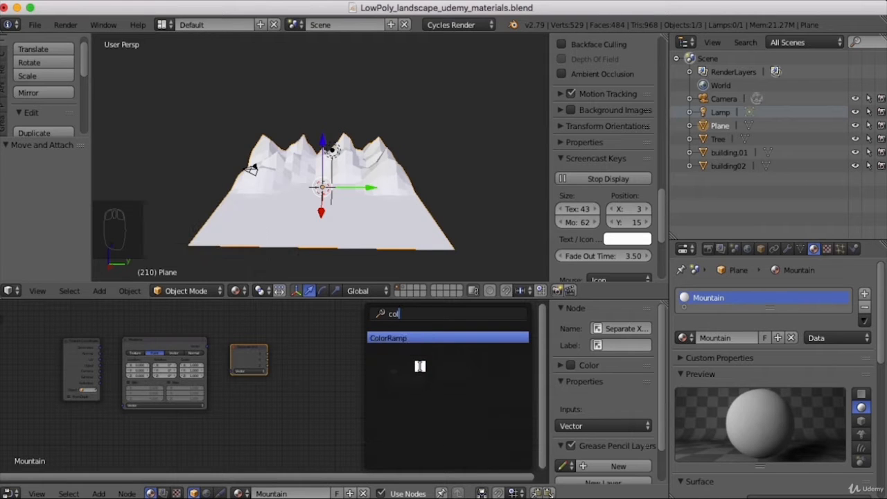
{"action": "key", "text": "BackSpace"}
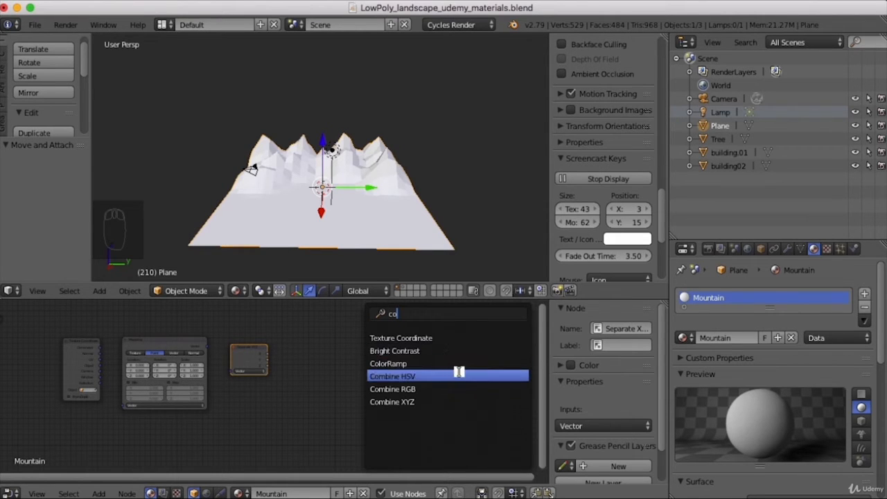
{"action": "left_click", "coordinate": [396, 364]}
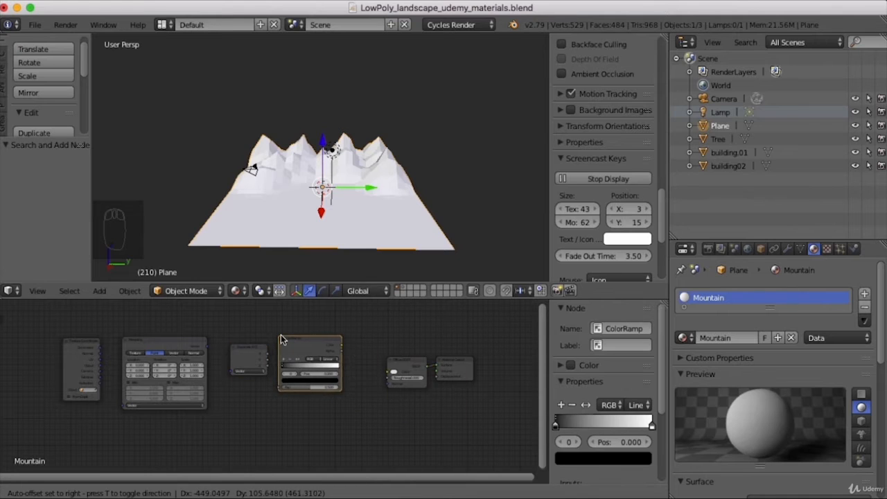
{"action": "left_click", "coordinate": [300, 343]}
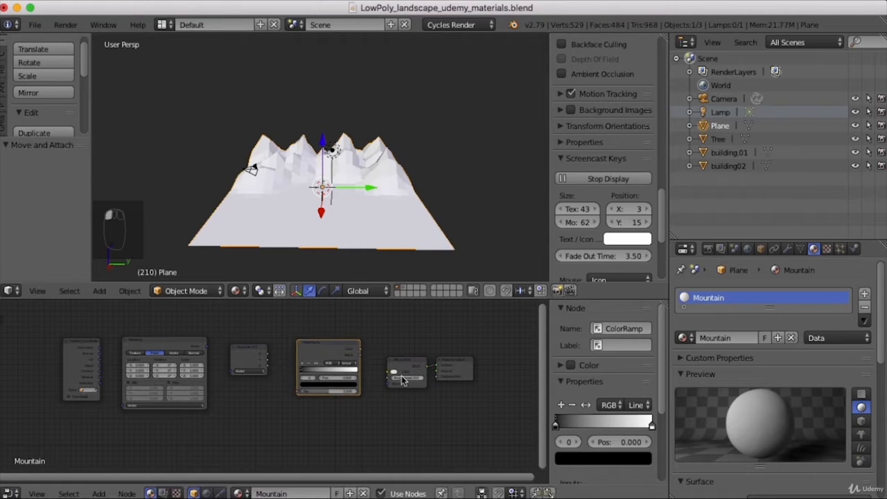
- Adjust the Separate XYZ node's position slightly and place the Material Output node a little higher than the Diffuse BSDF
{"action": "left_click", "coordinate": [246, 353]}
{"action": "scroll", "coordinate": [267, 379], "scroll_direction": "up", "scroll_amount": 1}
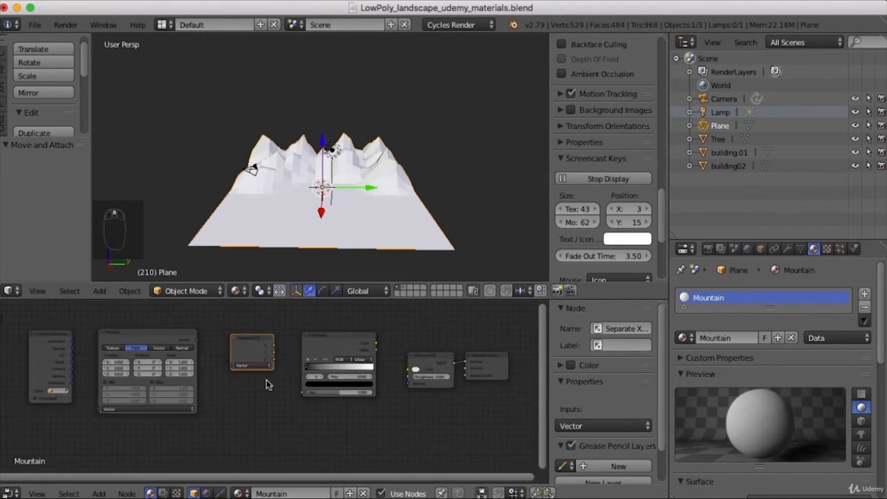
{"action": "scroll", "coordinate": [267, 379], "scroll_direction": "up", "scroll_amount": 4}
{"action": "middle_click_drag", "start_coordinate": [243, 382], "coordinate": [173, 443]}
{"action": "scroll", "coordinate": [179, 404], "scroll_direction": "down", "scroll_amount": 2}
{"action": "left_click_drag", "start_coordinate": [491, 372], "coordinate": [495, 353]}
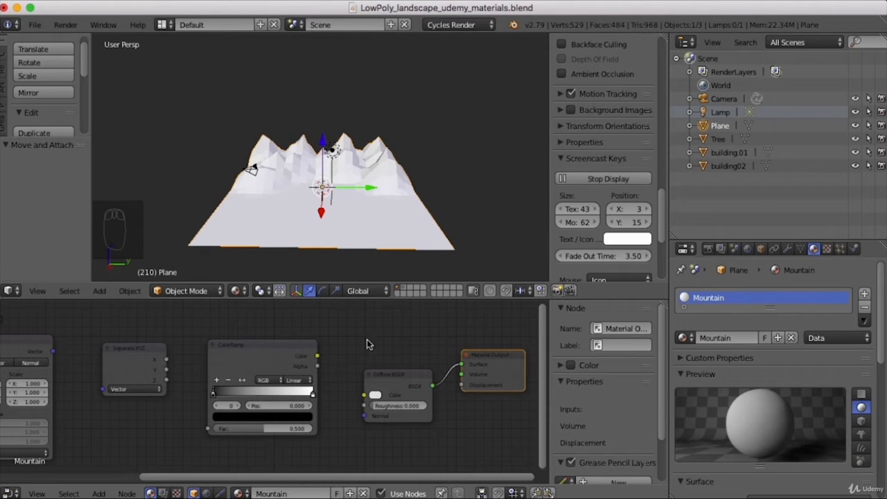
{"action": "key", "text": "1"}
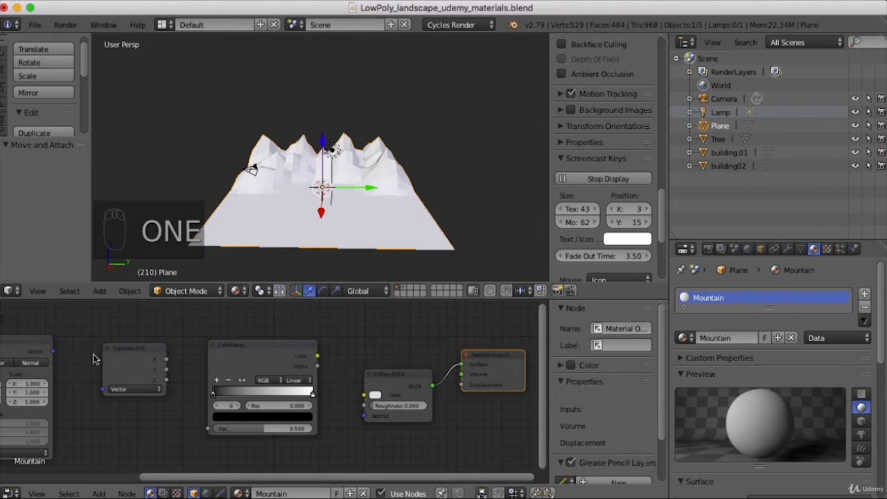
- Move the Texture Coordinate node slightly up and farther away from the Mapping node
{"action": "middle_click_drag", "start_coordinate": [170, 436], "coordinate": [402, 427]}
{"action": "left_click", "coordinate": [67, 337]}
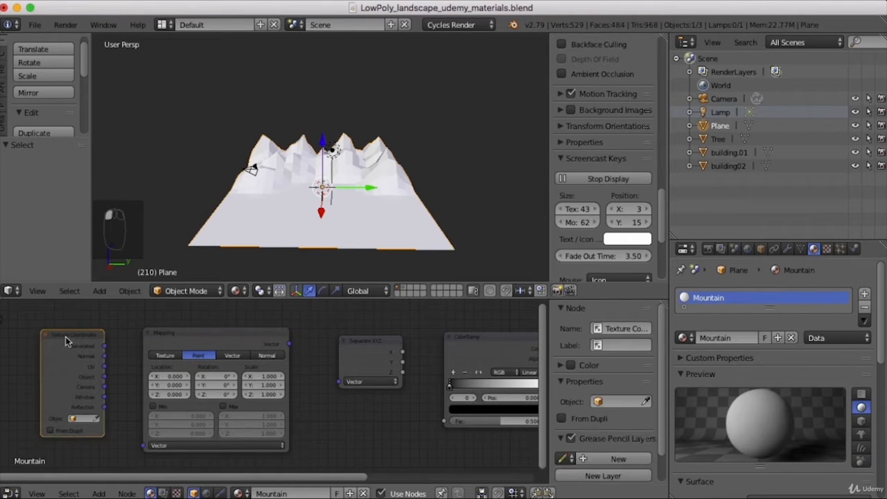
{"action": "left_click_drag", "start_coordinate": [60, 337], "coordinate": [43, 328]}
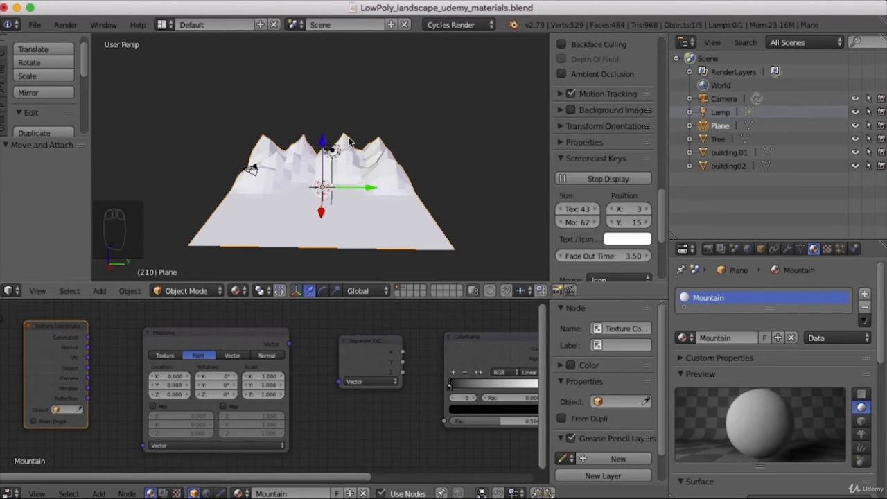
{"action": "mouse_move", "coordinate": [50, 326]}
{"action": "left_mouse_down"}
{"action": "mouse_move", "coordinate": [46, 336]}
{"action": "mouse_move", "coordinate": [49, 324]}
{"action": "left_mouse_up"}
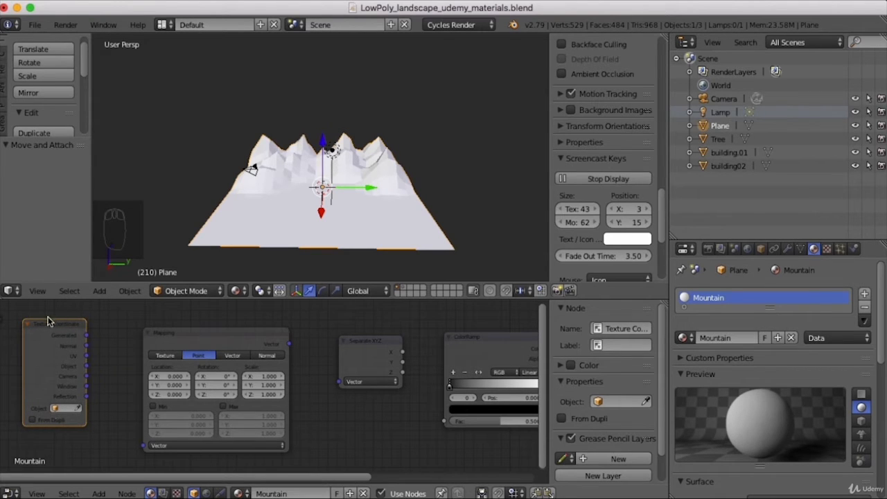
{"action": "left_click_drag", "start_coordinate": [46, 323], "coordinate": [41, 322]}
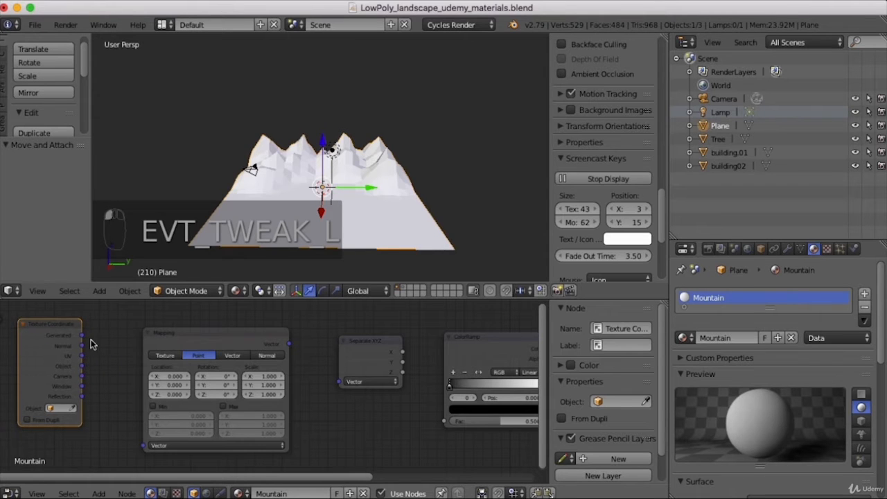
- Move the Mapping and Separate XYZ nodes slightly up and toward the Texture Coordinate node
{"action": "left_click", "coordinate": [201, 338]}
{"action": "left_click_drag", "start_coordinate": [207, 334], "coordinate": [180, 327]}
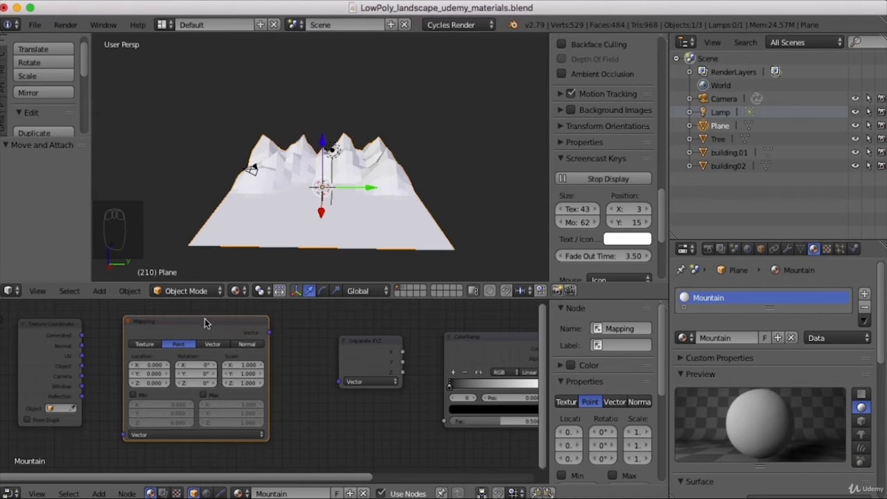
{"action": "mouse_move", "coordinate": [205, 322]}
{"action": "left_mouse_down"}
{"action": "mouse_move", "coordinate": [222, 328]}
{"action": "mouse_move", "coordinate": [210, 326]}
{"action": "left_mouse_up"}
{"action": "left_click", "coordinate": [365, 344]}
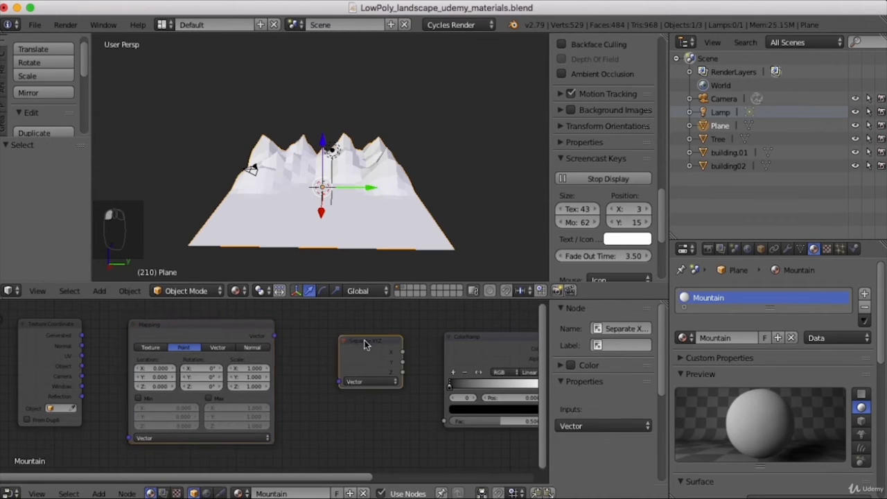
{"action": "left_click_drag", "start_coordinate": [365, 344], "coordinate": [343, 334]}
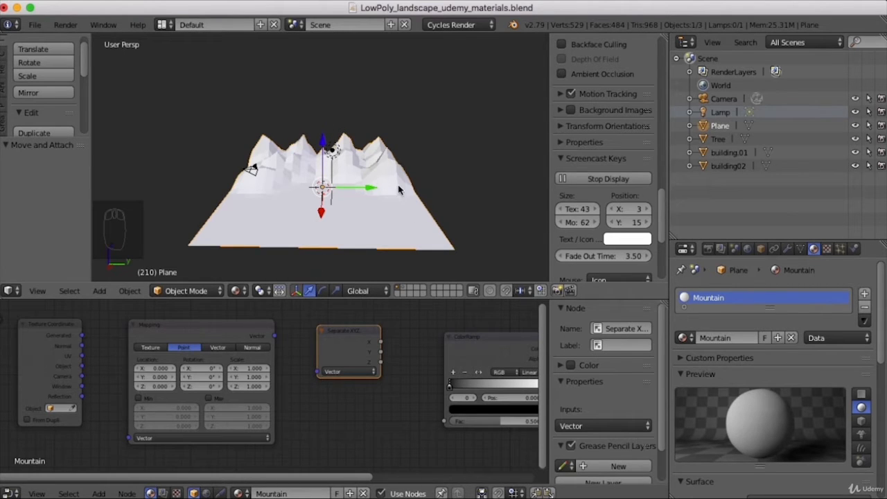
- Shift the ColorRamp, Diffuse BSDF and Material Output nodes up and left to align them with the rest of the chain
{"action": "left_click_drag", "start_coordinate": [485, 348], "coordinate": [451, 337]}
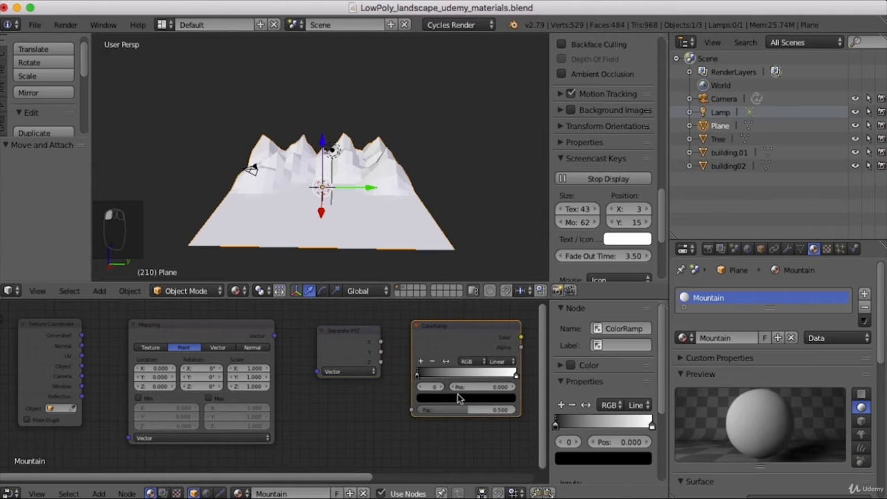
{"action": "scroll", "coordinate": [293, 426], "scroll_direction": "down", "scroll_amount": 1}
{"action": "left_click_drag", "start_coordinate": [317, 477], "coordinate": [416, 477]}
{"action": "left_click_drag", "start_coordinate": [296, 334], "coordinate": [320, 341]}
{"action": "mouse_move", "coordinate": [524, 359]}
{"action": "left_mouse_down"}
{"action": "mouse_move", "coordinate": [481, 321]}
{"action": "mouse_move", "coordinate": [516, 348]}
{"action": "left_mouse_up"}
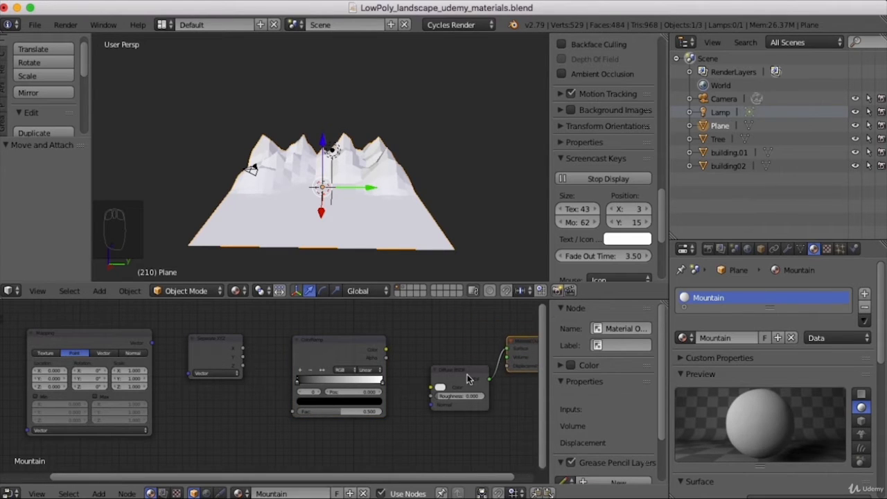
{"action": "left_click_drag", "start_coordinate": [472, 372], "coordinate": [456, 361]}
{"action": "left_click_drag", "start_coordinate": [365, 340], "coordinate": [345, 336]}
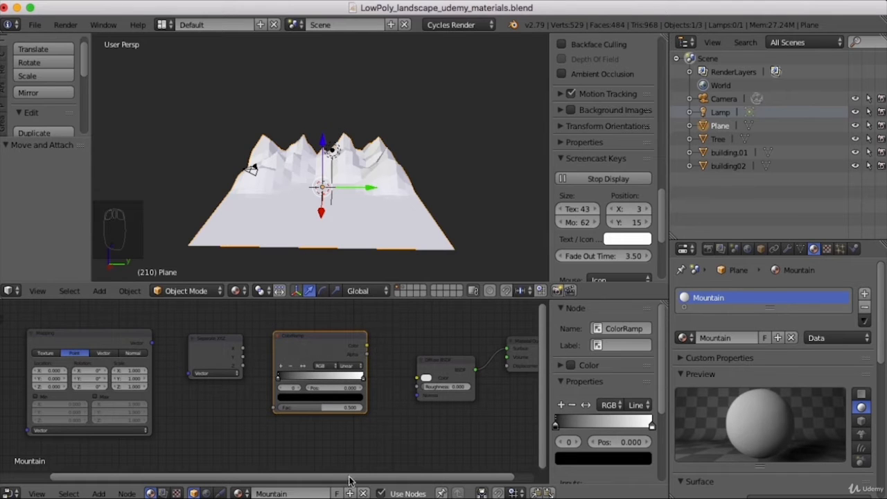
- Link the Texture Coordinate node's Generated output to the Mapping node's Vector input
{"action": "left_click_drag", "start_coordinate": [350, 480], "coordinate": [14, 425]}
{"action": "left_click", "coordinate": [121, 337]}
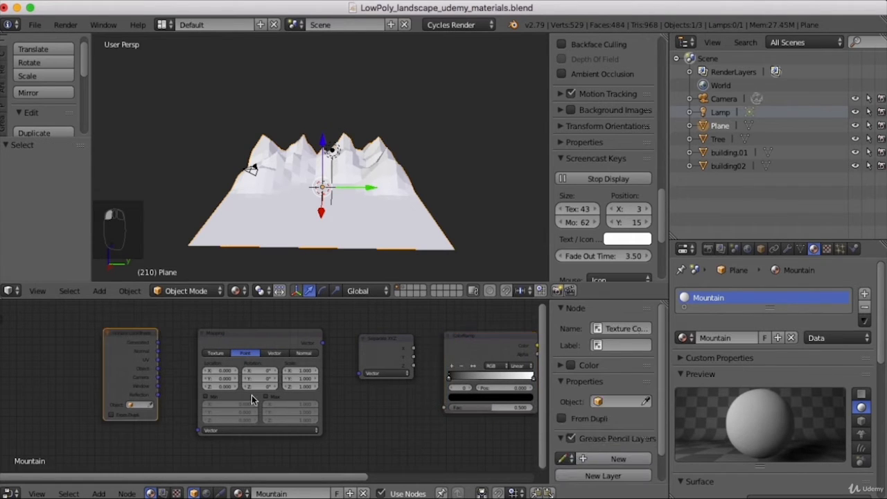
{"action": "left_click_drag", "start_coordinate": [158, 343], "coordinate": [197, 433]}
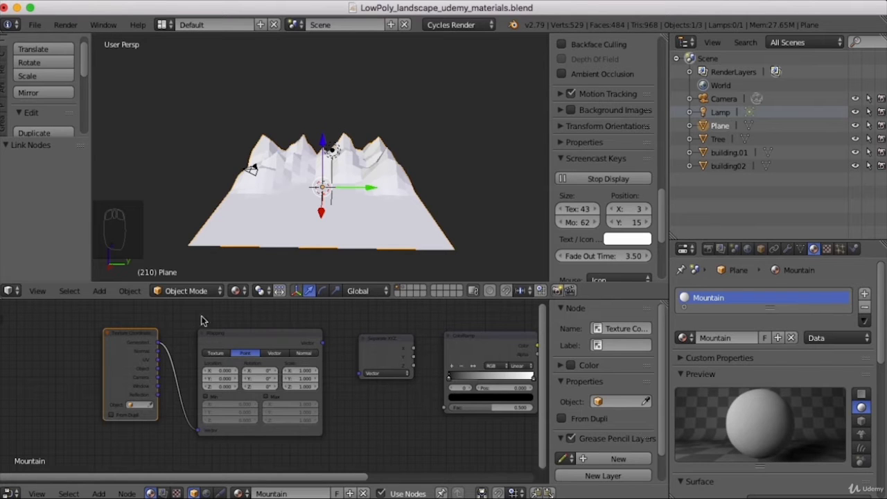
- Link the Mapping node's Vector output to the Separate XYZ node's Vector input, bringing both nodes closer to the start of the chain
{"action": "left_click_drag", "start_coordinate": [244, 337], "coordinate": [231, 334]}
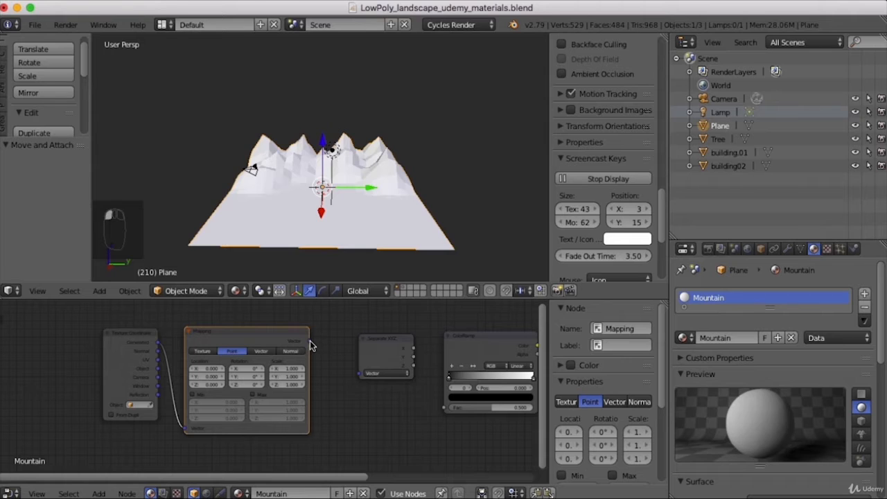
{"action": "left_click_drag", "start_coordinate": [310, 345], "coordinate": [361, 375]}
{"action": "left_click_drag", "start_coordinate": [398, 339], "coordinate": [378, 341]}
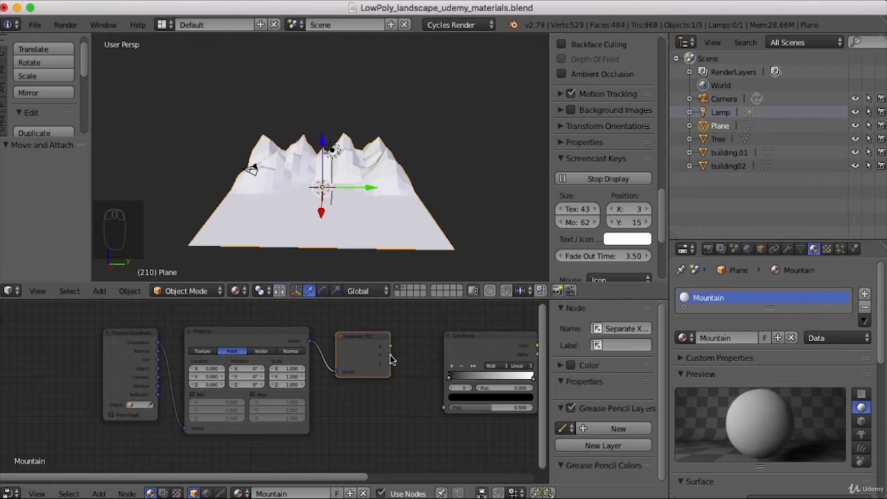
- Link Separate XYZ's Y output to the ColorRamp's Fac input and the ColorRamp's Color output to the Diffuse BSDF's Color input
{"action": "left_click_drag", "start_coordinate": [390, 359], "coordinate": [441, 414]}
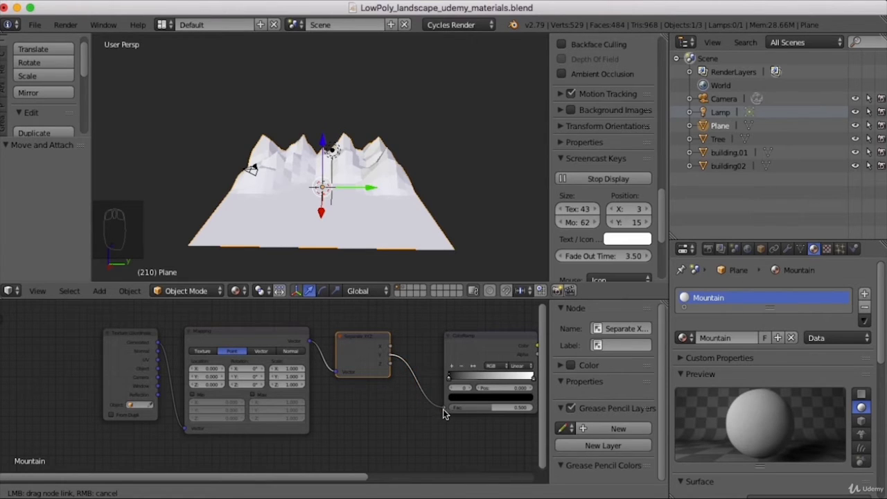
{"action": "left_click_drag", "start_coordinate": [506, 336], "coordinate": [465, 334]}
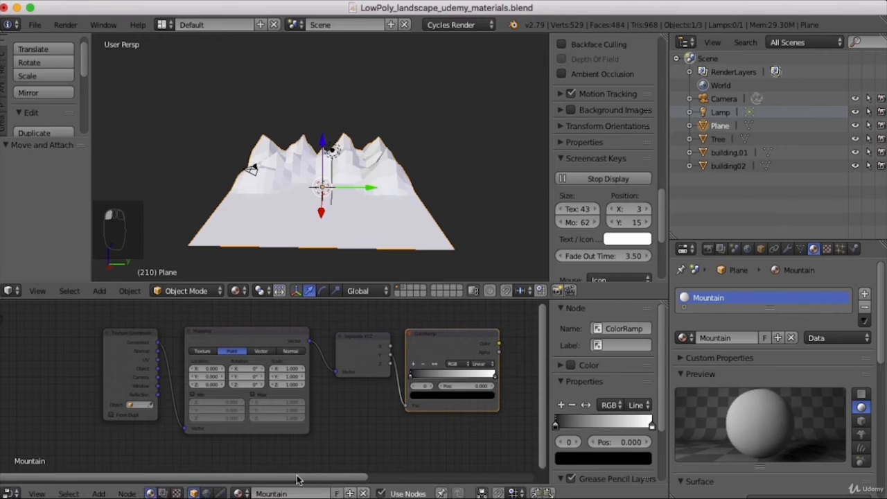
{"action": "left_click_drag", "start_coordinate": [297, 480], "coordinate": [451, 477]}
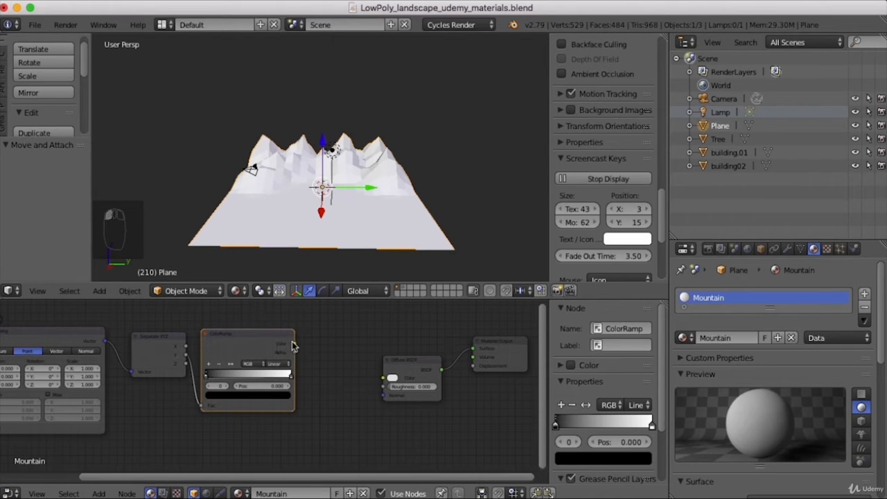
{"action": "left_click_drag", "start_coordinate": [292, 345], "coordinate": [391, 381]}
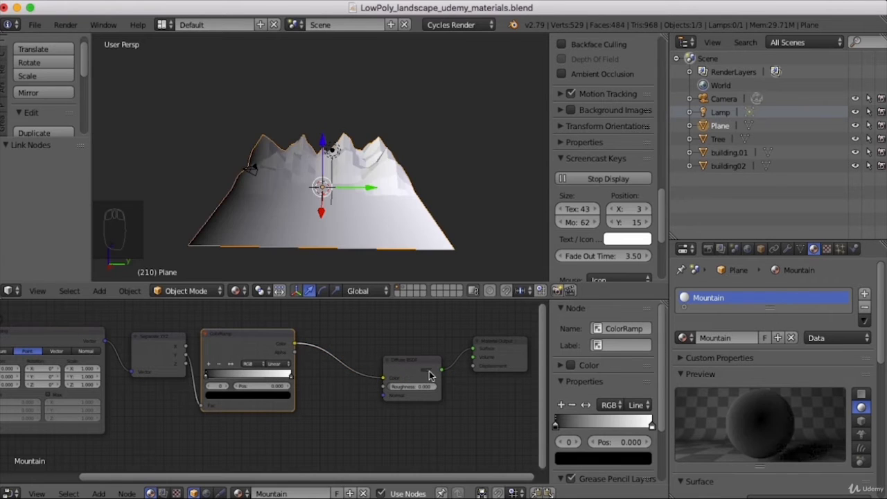
- Examine how the black-to-white gradient runs across the landscape plane from the side and from above
{"action": "scroll", "coordinate": [211, 177], "scroll_direction": "down", "scroll_amount": 2}
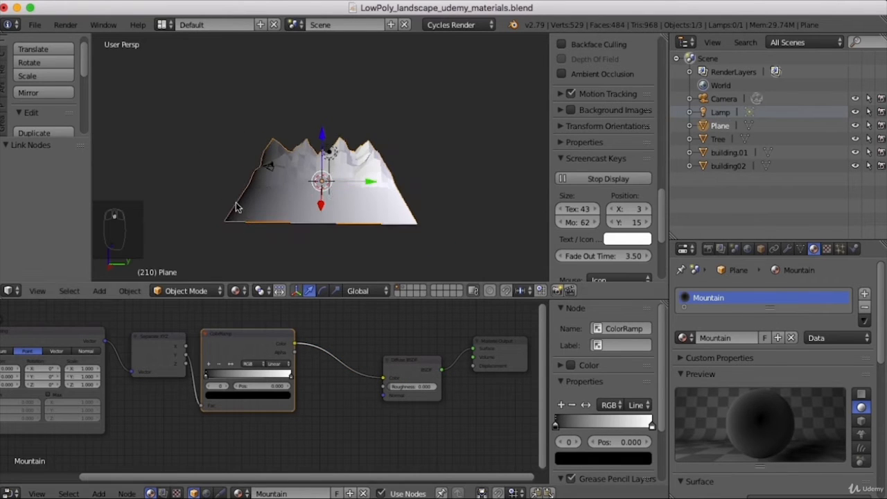
{"action": "middle_click_drag", "start_coordinate": [276, 214], "coordinate": [232, 206]}
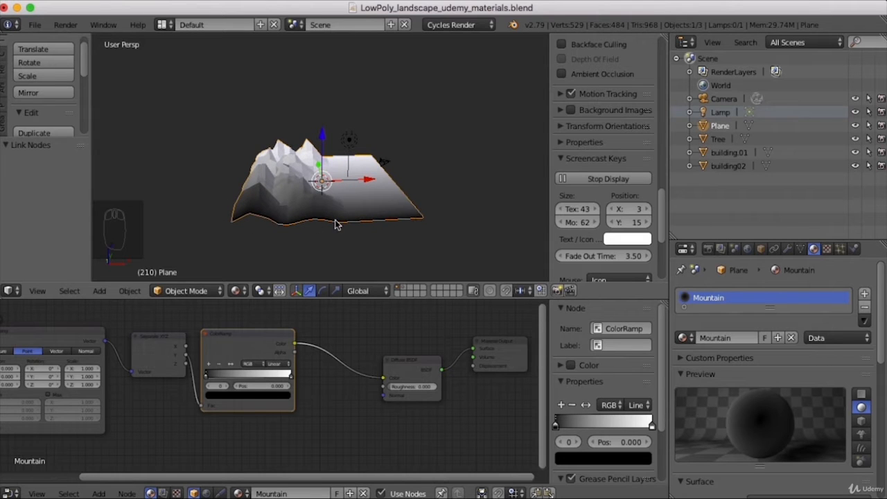
{"action": "middle_click_drag", "start_coordinate": [386, 222], "coordinate": [228, 226]}
{"action": "middle_click_drag", "start_coordinate": [316, 217], "coordinate": [310, 84]}
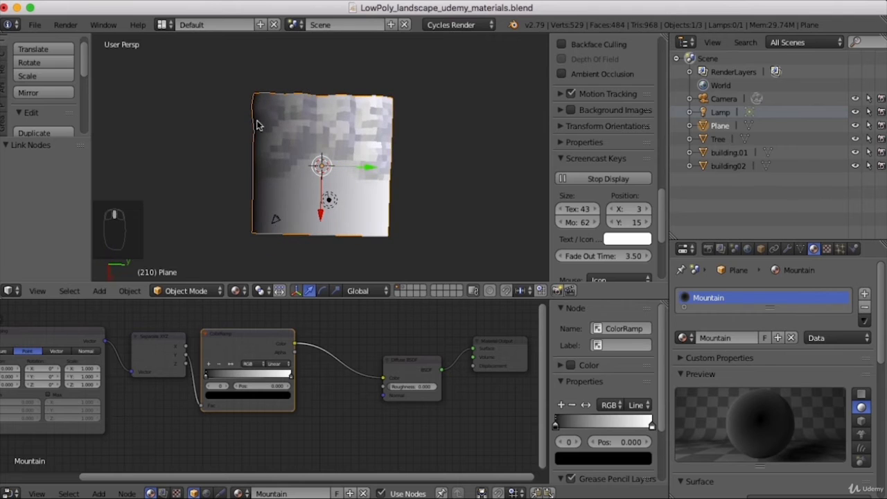
- Try Separate XYZ's X output as the source for the ColorRamp's Fac input and inspect the gradient across the landscape
{"action": "middle_click_drag", "start_coordinate": [312, 189], "coordinate": [252, 85]}
{"action": "middle_click_drag", "start_coordinate": [319, 210], "coordinate": [262, 271]}
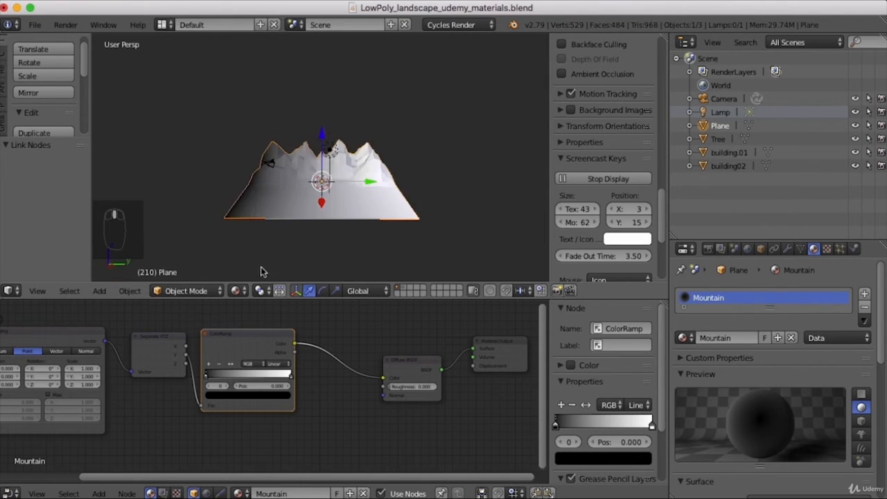
{"action": "left_click_drag", "start_coordinate": [177, 345], "coordinate": [166, 335]}
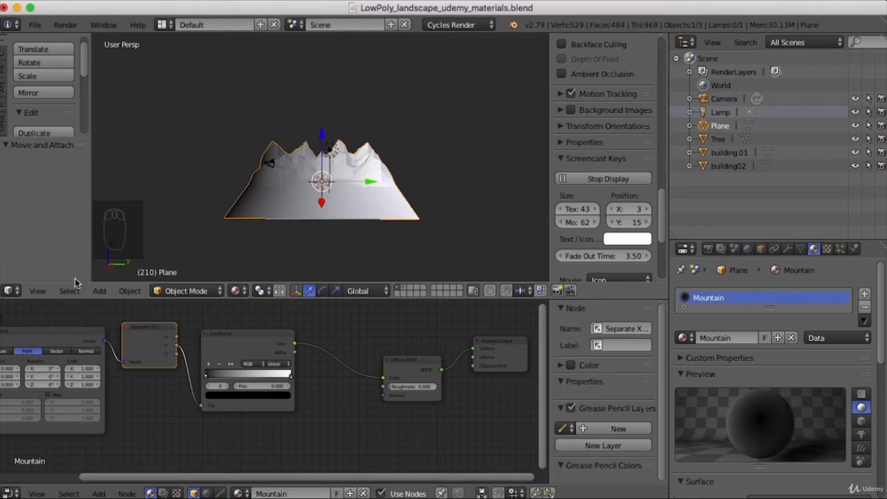
{"action": "left_click_drag", "start_coordinate": [176, 339], "coordinate": [201, 410]}
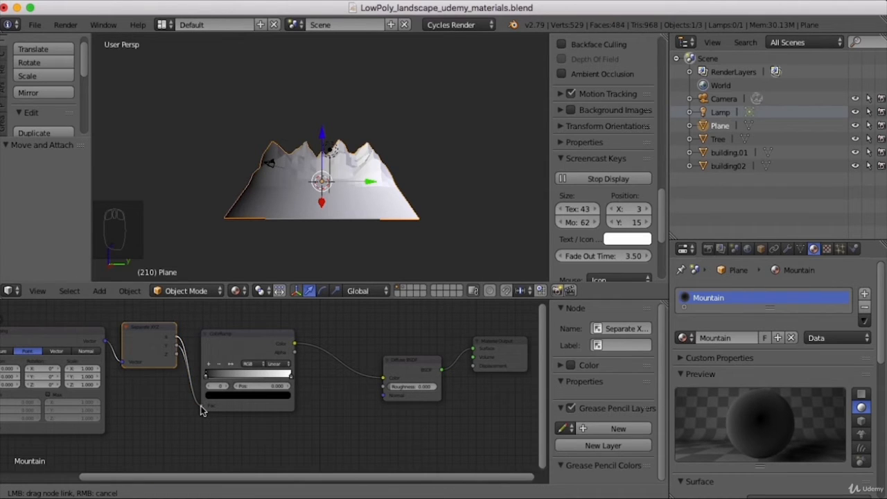
{"action": "left_click_drag", "start_coordinate": [200, 411], "coordinate": [202, 409]}
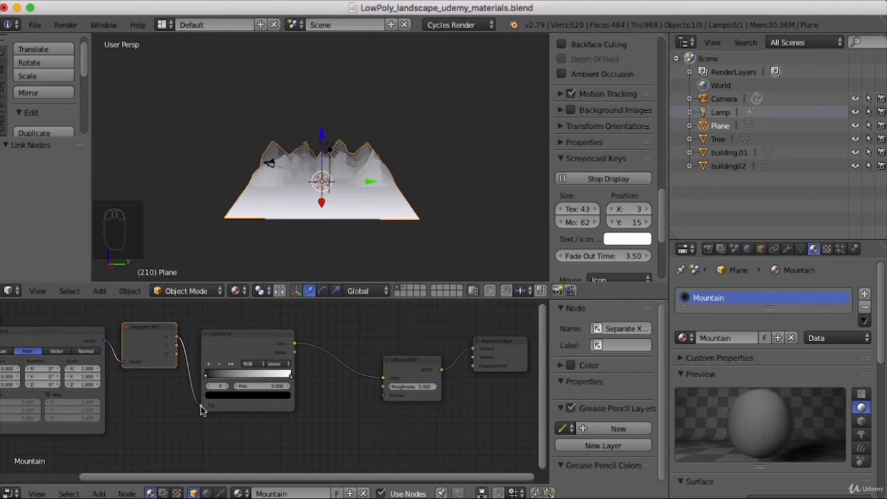
{"action": "mouse_move", "coordinate": [333, 176]}
{"action": "middle_mouse_down"}
{"action": "mouse_move", "coordinate": [295, 202]}
{"action": "mouse_move", "coordinate": [153, 194]}
{"action": "middle_mouse_up"}
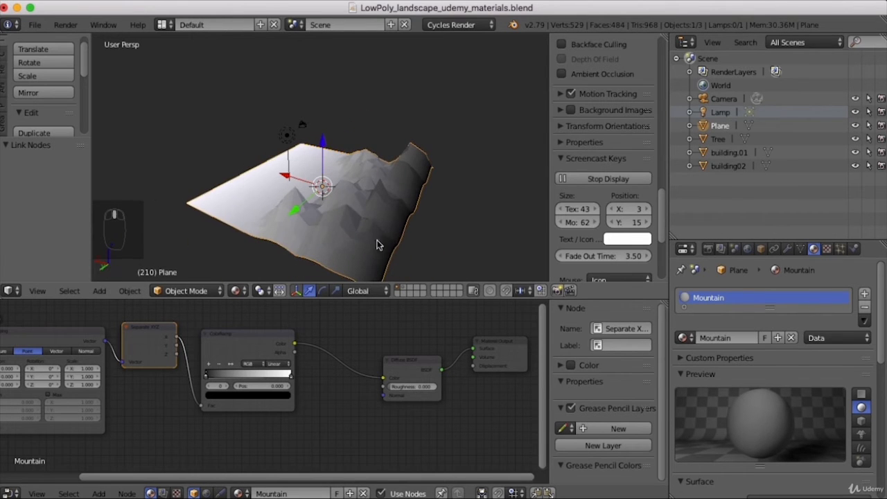
{"action": "middle_click_drag", "start_coordinate": [225, 192], "coordinate": [271, 157]}
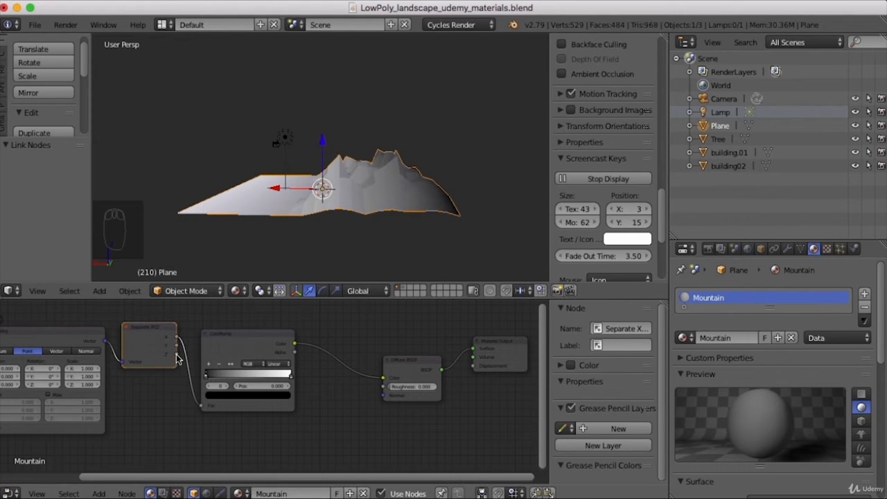
- Link Separate XYZ's Z output to the ColorRamp's Fac input so the gradient follows the mountains' height
{"action": "left_click_drag", "start_coordinate": [176, 357], "coordinate": [202, 406]}
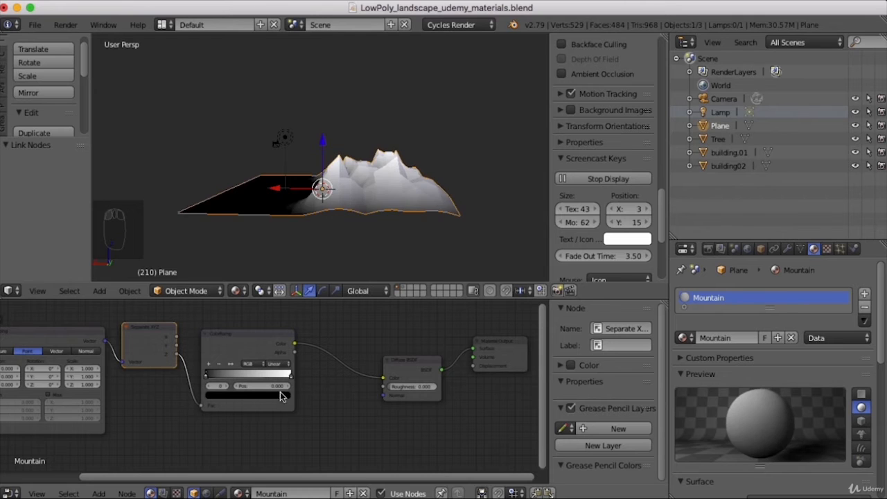
{"action": "middle_click_drag", "start_coordinate": [268, 230], "coordinate": [330, 86]}
{"action": "middle_click_drag", "start_coordinate": [340, 128], "coordinate": [302, 173]}
{"action": "scroll", "coordinate": [310, 202], "scroll_direction": "down", "scroll_amount": 3}
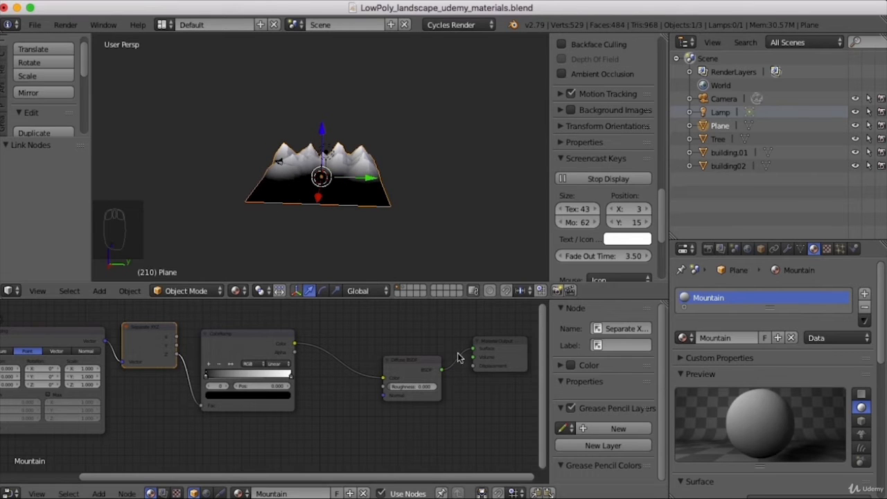
- Bring the Diffuse BSDF and ColorRamp nodes closer together and shift the ramp's white stop to position 0.995
{"action": "left_click_drag", "start_coordinate": [405, 362], "coordinate": [377, 348]}
{"action": "left_click_drag", "start_coordinate": [221, 339], "coordinate": [239, 334]}
{"action": "scroll", "coordinate": [253, 370], "scroll_direction": "up", "scroll_amount": 6}
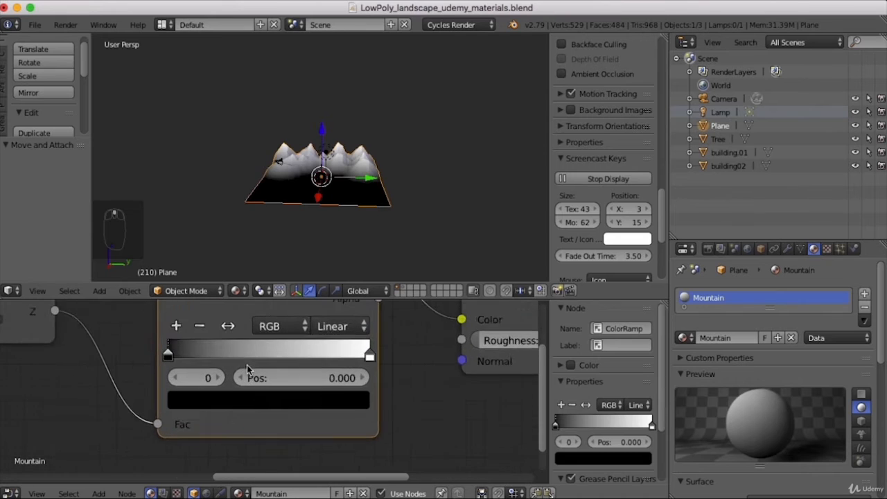
{"action": "scroll", "coordinate": [304, 357], "scroll_direction": "down", "scroll_amount": 1}
{"action": "scroll", "coordinate": [304, 357], "scroll_direction": "down", "scroll_amount": 3}
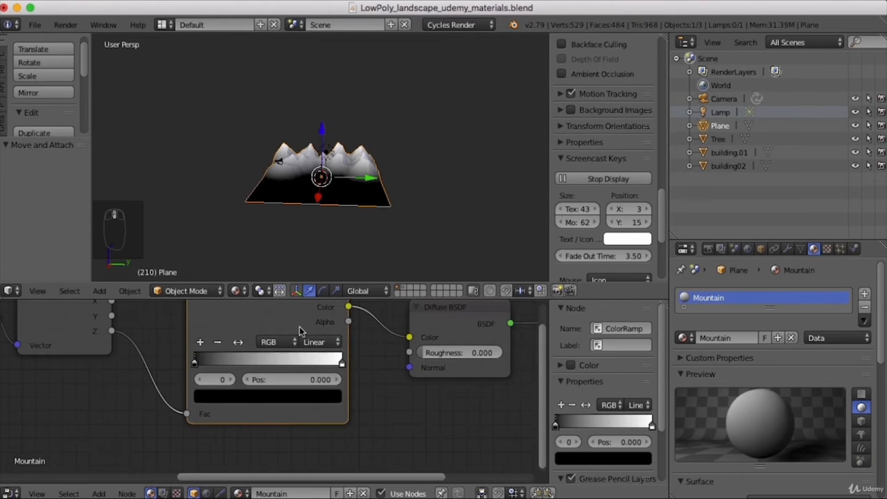
{"action": "middle_click_drag", "start_coordinate": [313, 351], "coordinate": [317, 352]}
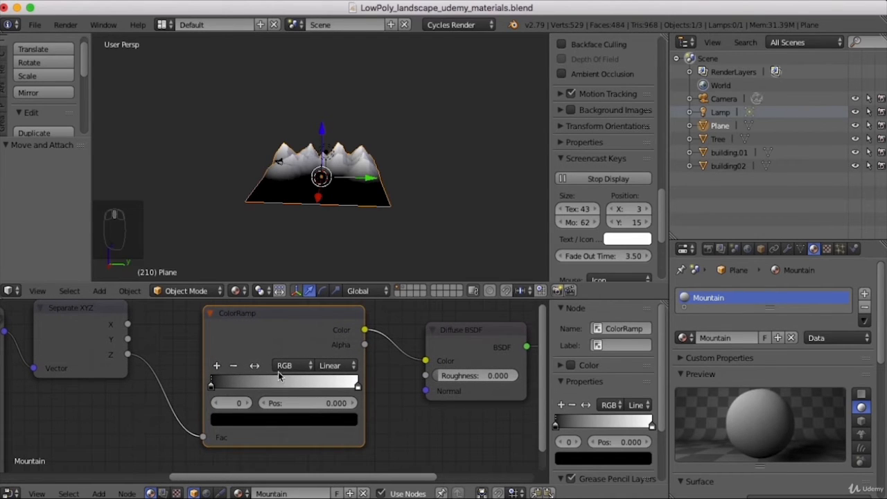
{"action": "mouse_move", "coordinate": [211, 385]}
{"action": "left_mouse_down"}
{"action": "mouse_move", "coordinate": [350, 383]}
{"action": "mouse_move", "coordinate": [210, 385]}
{"action": "left_mouse_up"}
{"action": "mouse_move", "coordinate": [357, 389]}
{"action": "left_mouse_down"}
{"action": "mouse_move", "coordinate": [216, 382]}
{"action": "mouse_move", "coordinate": [356, 384]}
{"action": "left_mouse_up"}
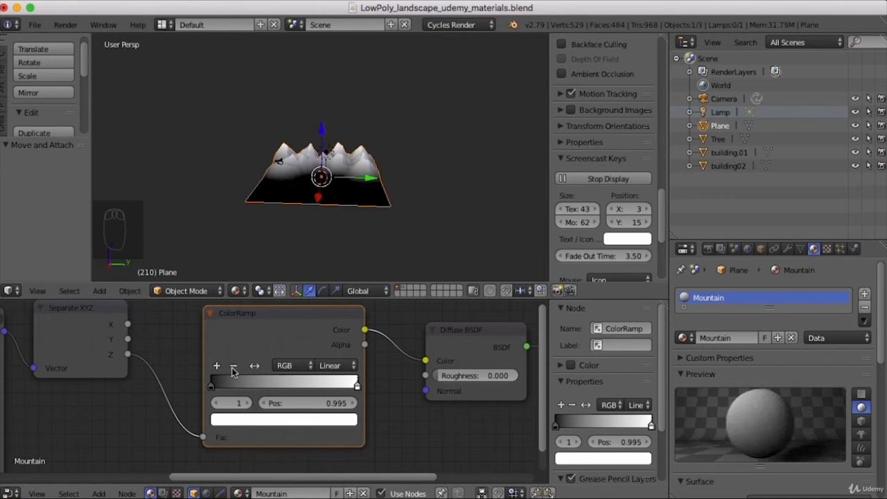
- Change the ColorRamp's black stop to a dark green of about R 0.002, G 0.031, B 0.003
{"action": "left_click", "coordinate": [212, 392]}
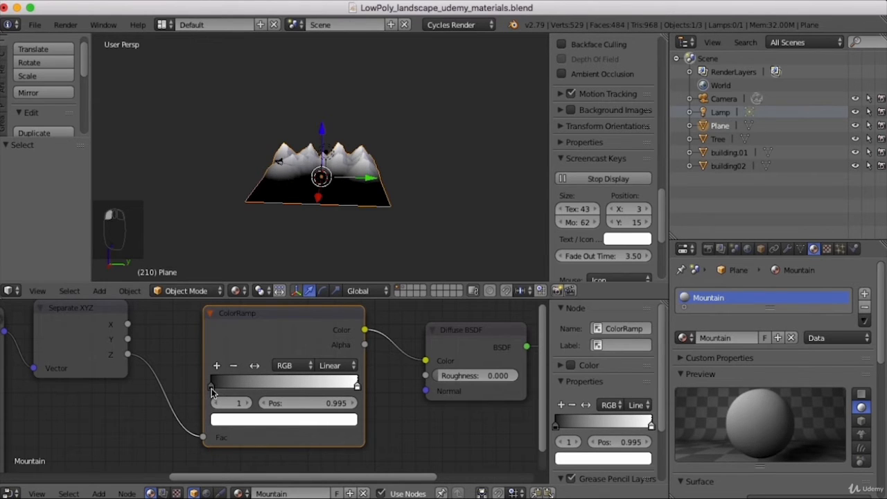
{"action": "left_click", "coordinate": [211, 386]}
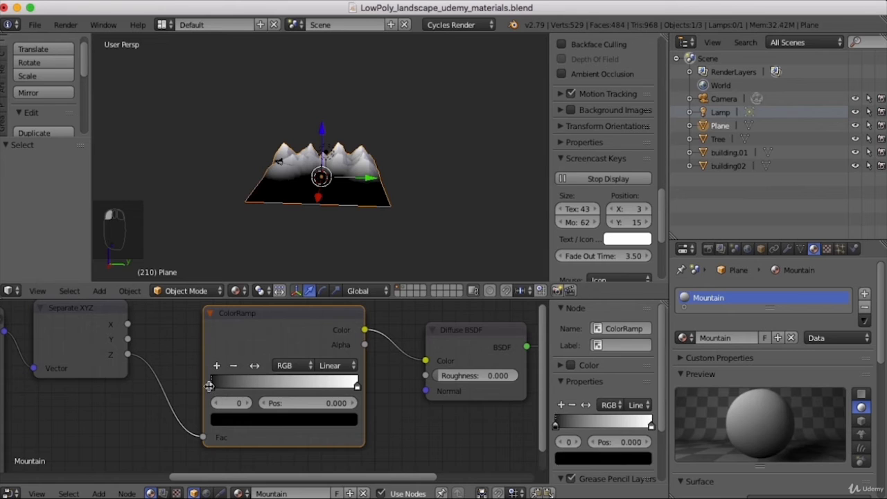
{"action": "mouse_move", "coordinate": [210, 386]}
{"action": "left_mouse_down"}
{"action": "mouse_move", "coordinate": [297, 386]}
{"action": "mouse_move", "coordinate": [199, 391]}
{"action": "left_mouse_up"}
{"action": "left_click", "coordinate": [273, 426]}
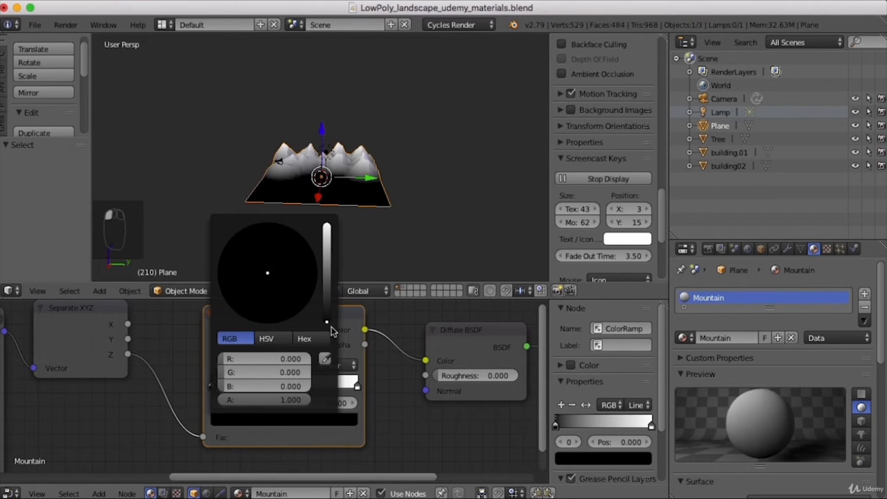
{"action": "left_click_drag", "start_coordinate": [327, 322], "coordinate": [327, 269]}
{"action": "left_click_drag", "start_coordinate": [256, 261], "coordinate": [229, 255]}
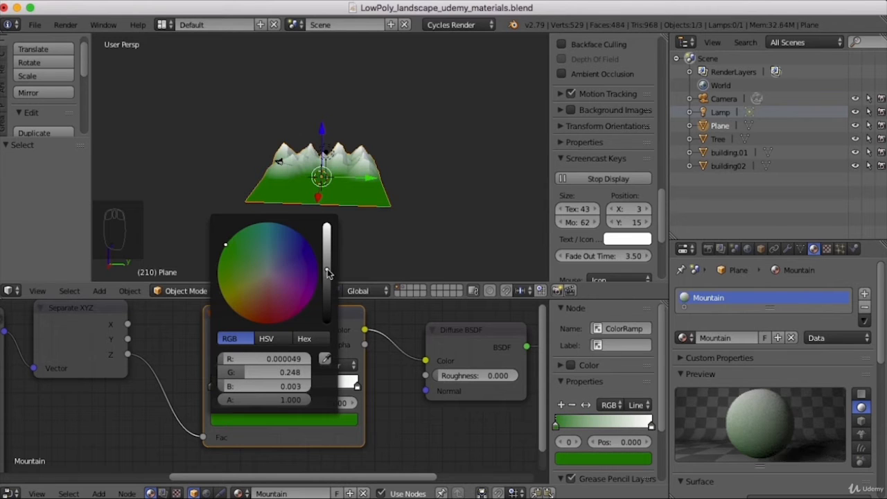
{"action": "left_click_drag", "start_coordinate": [327, 271], "coordinate": [327, 305]}
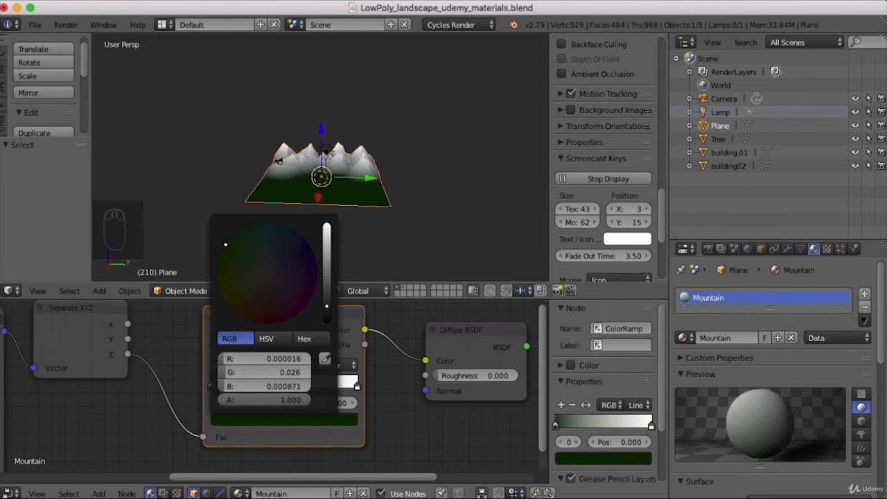
{"action": "left_click_drag", "start_coordinate": [224, 248], "coordinate": [231, 247]}
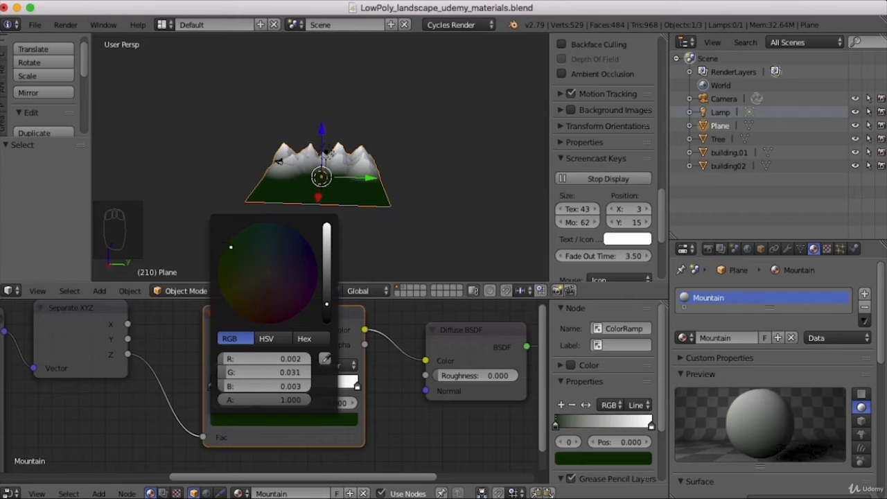
{"action": "left_click", "coordinate": [312, 441]}
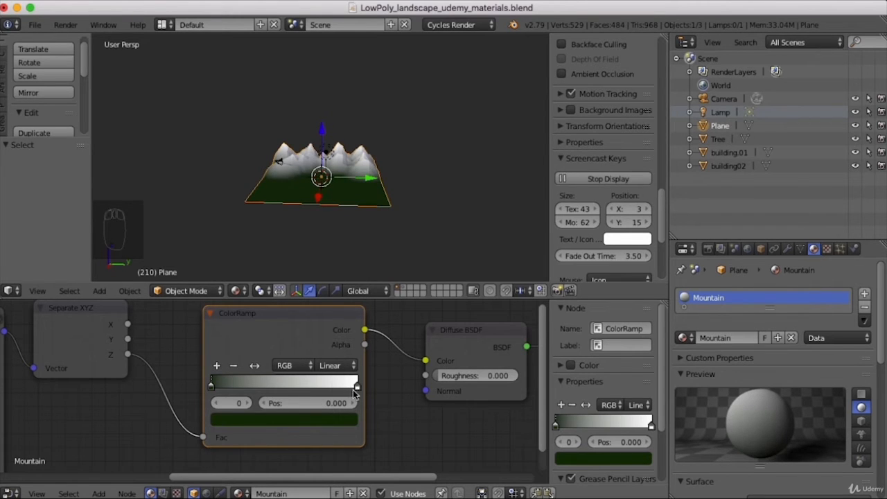
- Add three stops to the ColorRamp between the green and white ends, positioned at about 0.24, 0.55 and 0.83
{"action": "scroll", "coordinate": [324, 167], "scroll_direction": "up", "scroll_amount": 5}
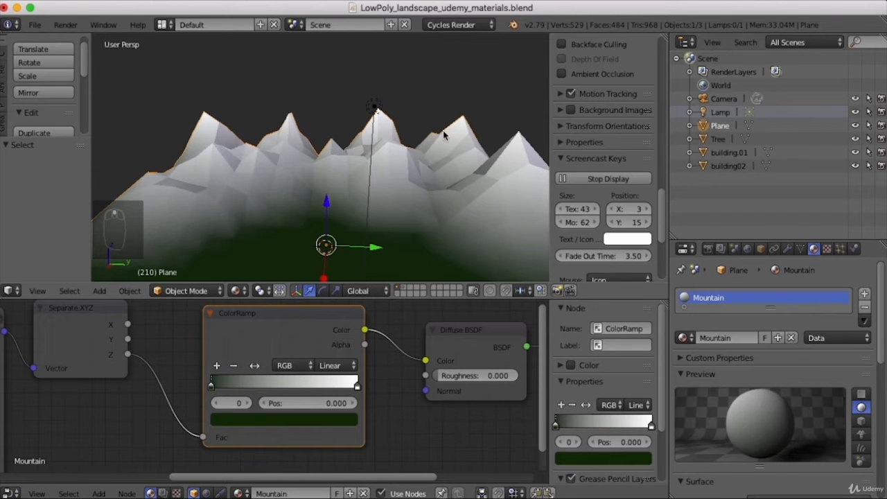
{"action": "scroll", "coordinate": [335, 222], "scroll_direction": "down", "scroll_amount": 5}
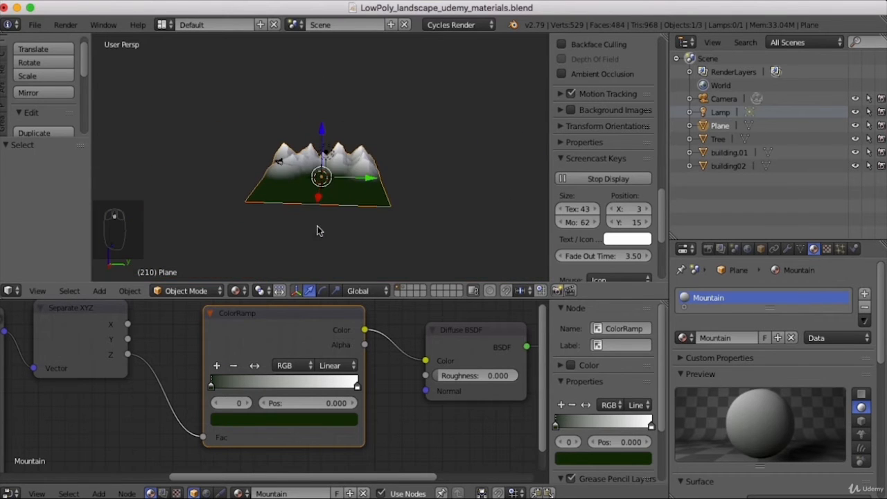
{"action": "left_click", "coordinate": [216, 366]}
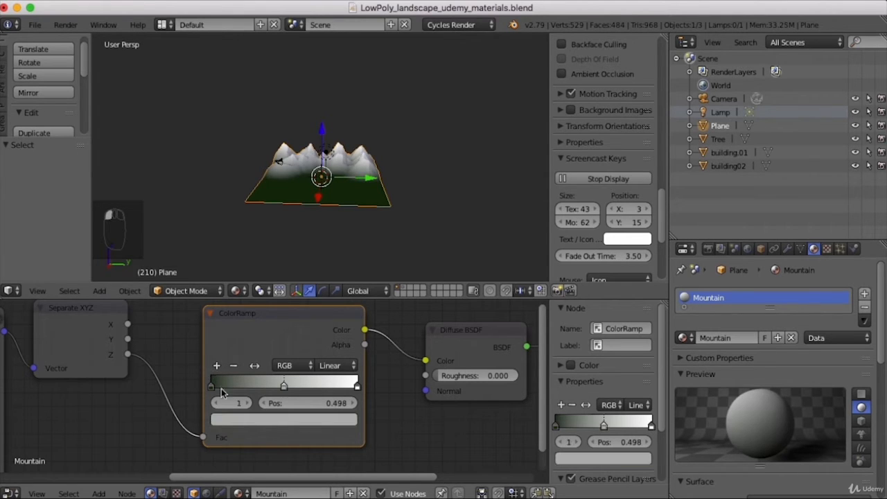
{"action": "mouse_move", "coordinate": [282, 391]}
{"action": "left_mouse_down"}
{"action": "mouse_move", "coordinate": [241, 390]}
{"action": "mouse_move", "coordinate": [347, 390]}
{"action": "left_mouse_up"}
{"action": "left_click", "coordinate": [217, 367]}
{"action": "left_click", "coordinate": [231, 365]}
{"action": "left_click_drag", "start_coordinate": [242, 385], "coordinate": [307, 387]}
{"action": "left_click_drag", "start_coordinate": [233, 386], "coordinate": [267, 388]}
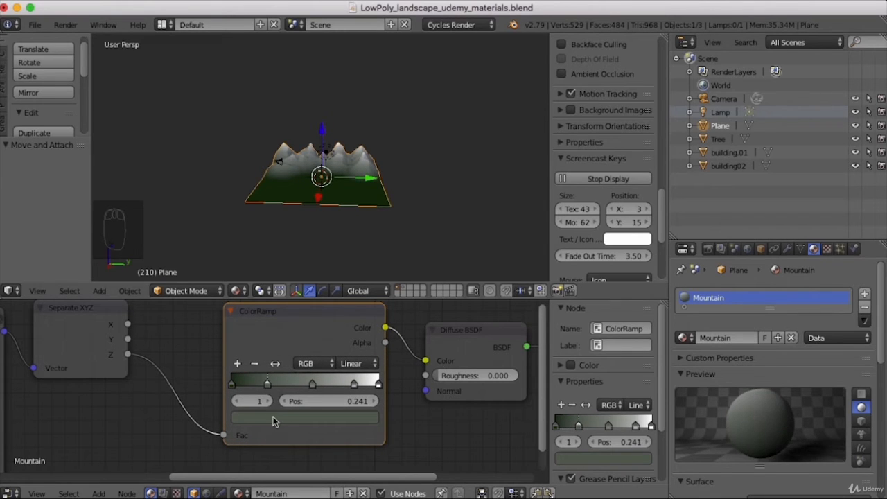
- Color the ColorRamp stop at position 0.241 in a very dark, nearly black shade
{"action": "left_click", "coordinate": [273, 418]}
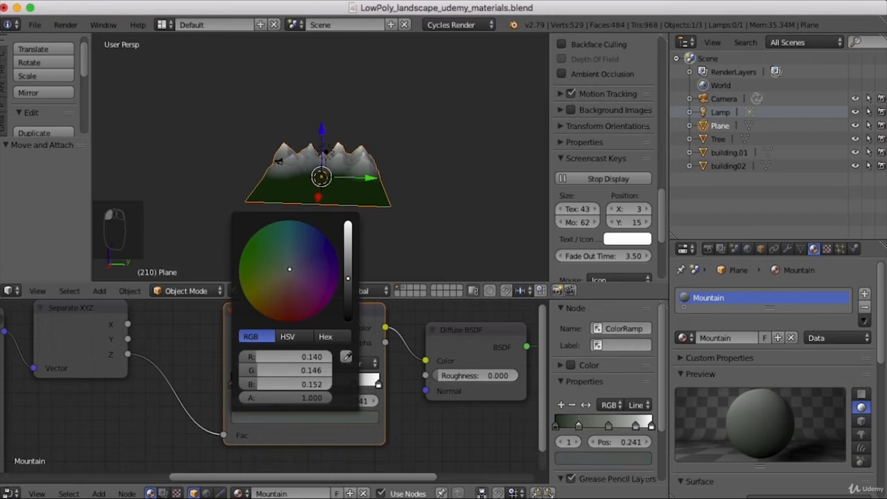
{"action": "left_click_drag", "start_coordinate": [309, 265], "coordinate": [348, 301]}
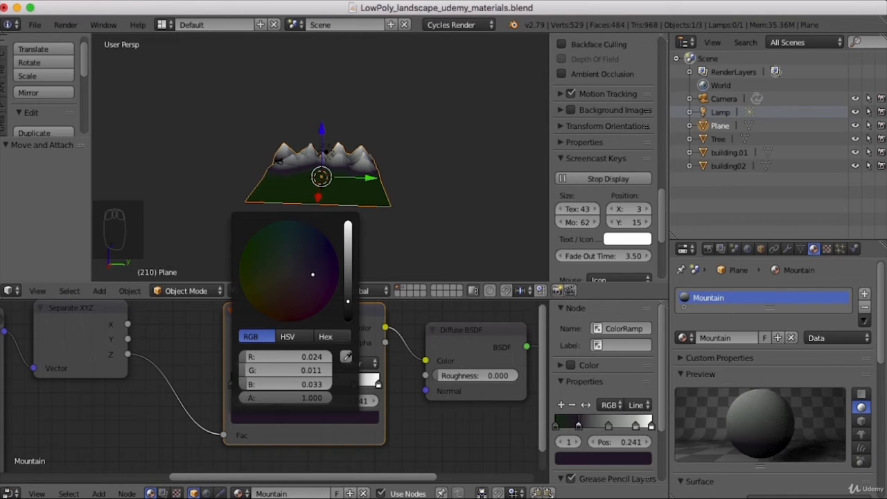
{"action": "left_click_drag", "start_coordinate": [321, 279], "coordinate": [314, 284]}
- Color the ColorRamp stop at position 0.551 in a muted, slightly darkened purple
{"action": "left_click", "coordinate": [313, 384]}
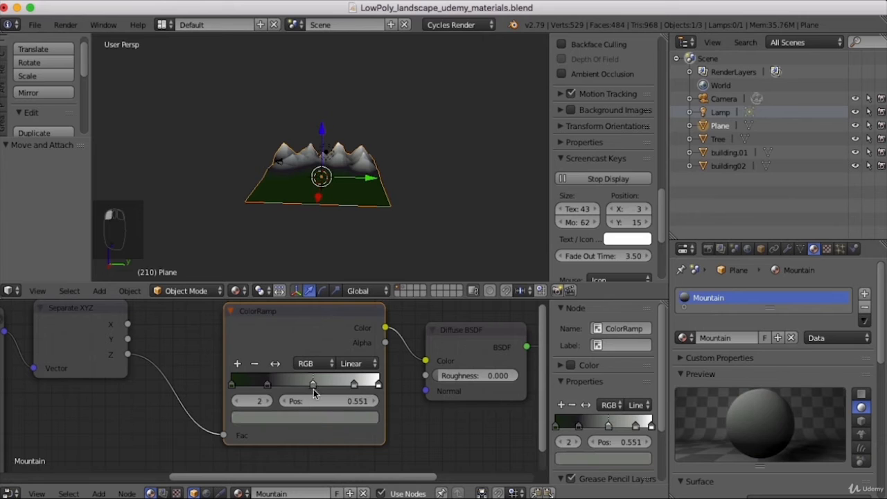
{"action": "left_click", "coordinate": [320, 415]}
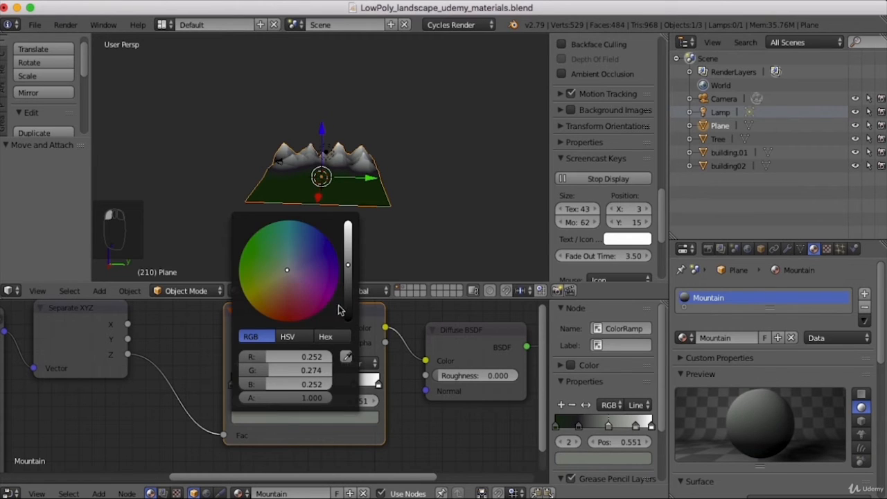
{"action": "left_click_drag", "start_coordinate": [302, 279], "coordinate": [305, 262]}
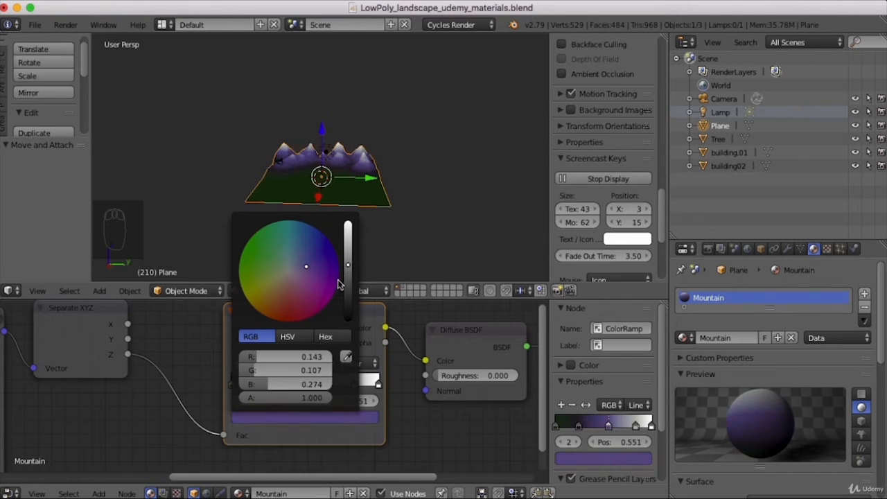
{"action": "left_click_drag", "start_coordinate": [348, 265], "coordinate": [348, 273]}
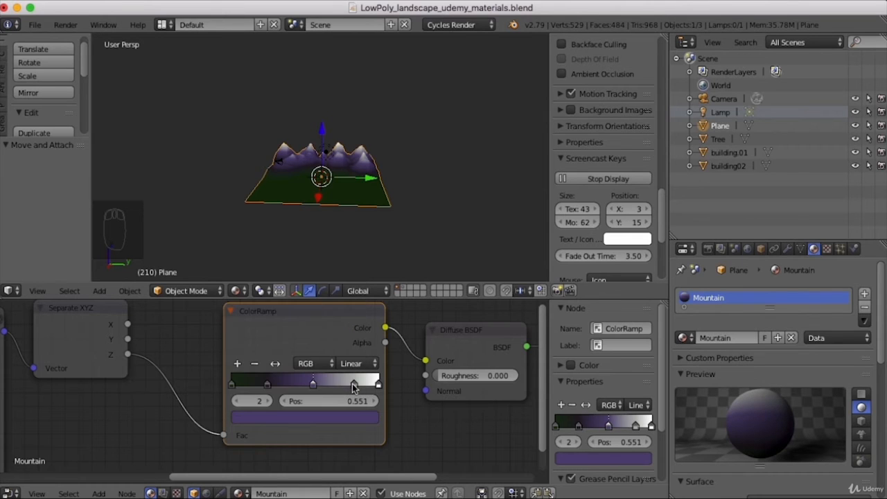
- Color the ColorRamp stop at position 0.834 in a muted light blue
{"action": "left_click", "coordinate": [353, 386]}
{"action": "left_click", "coordinate": [344, 421]}
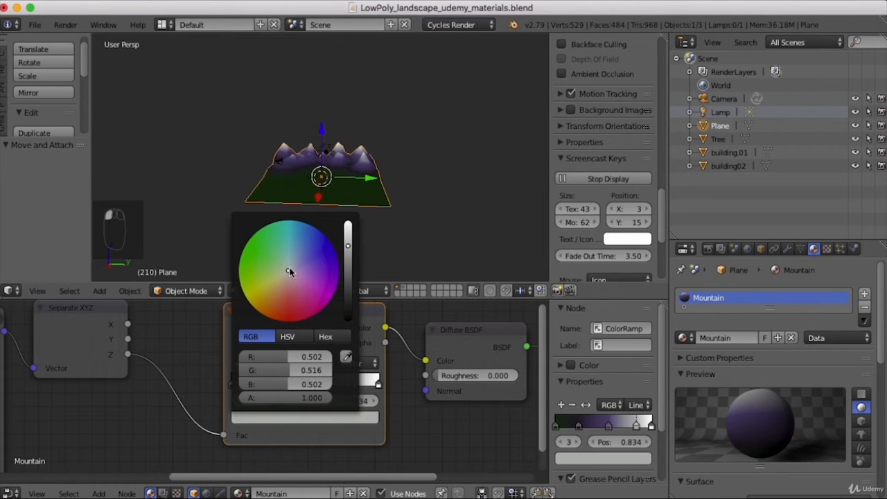
{"action": "mouse_move", "coordinate": [289, 269]}
{"action": "left_mouse_down"}
{"action": "mouse_move", "coordinate": [296, 247]}
{"action": "mouse_move", "coordinate": [296, 256]}
{"action": "left_mouse_up"}
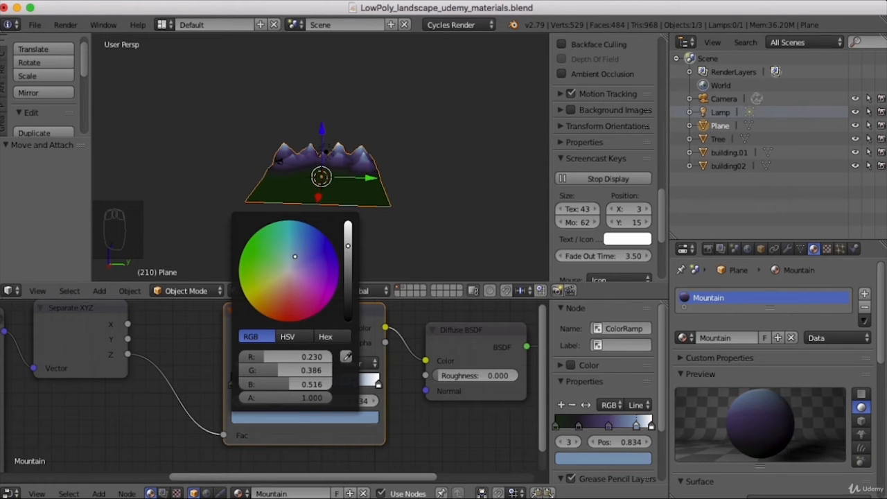
- Examine how the ramp's color bands fall on the mountain slopes and peaks from several angles
{"action": "scroll", "coordinate": [351, 199], "scroll_direction": "up", "scroll_amount": 6}
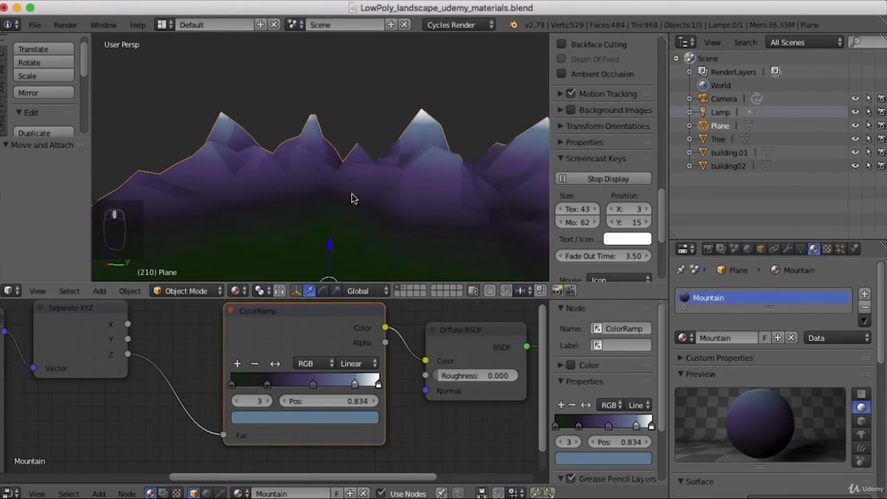
{"action": "scroll", "coordinate": [351, 199], "scroll_direction": "down", "scroll_amount": 6}
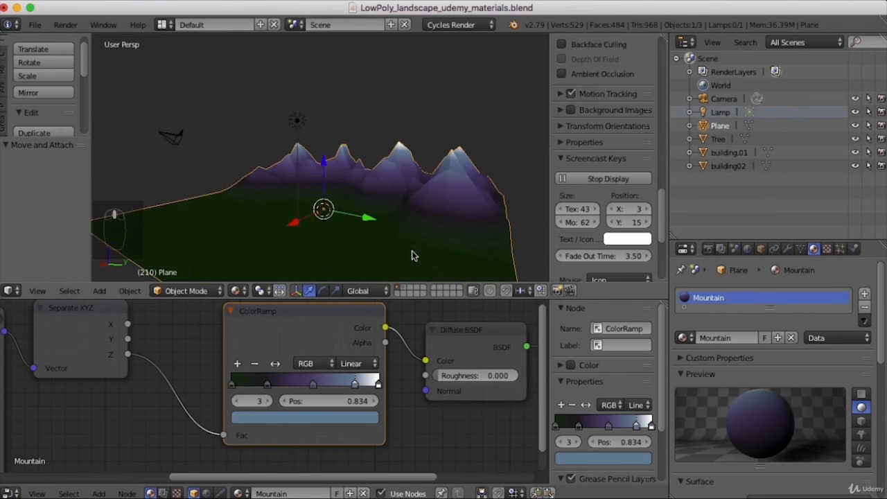
{"action": "middle_click_drag", "start_coordinate": [412, 256], "coordinate": [269, 256]}
{"action": "middle_click_drag", "start_coordinate": [291, 197], "coordinate": [336, 233]}
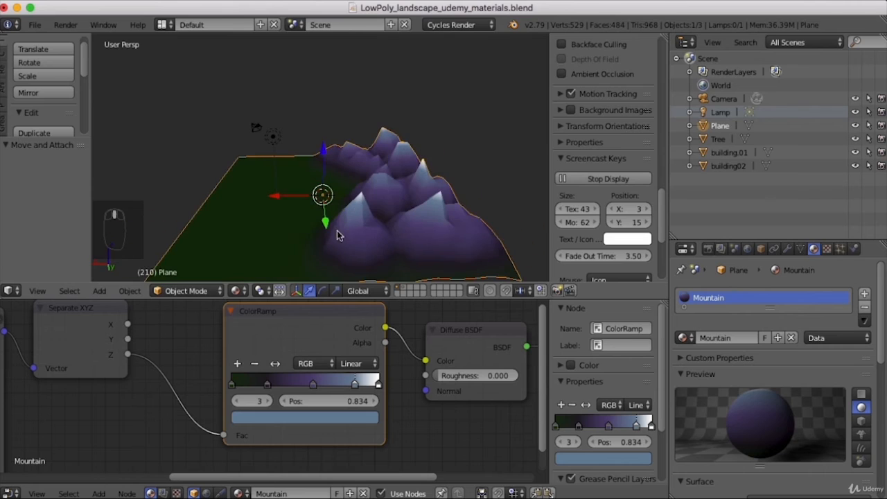
{"action": "middle_click_drag", "start_coordinate": [311, 264], "coordinate": [275, 194]}
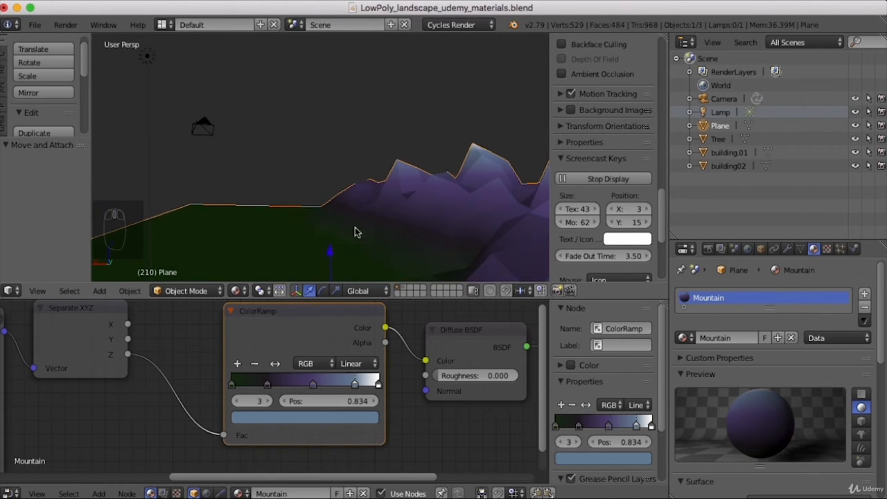
- Lower three ColorRamp stops: move the near-black one to 0.191, the purple one beneath 0.451, and the light blue one to 0.625
{"action": "middle_click_drag", "start_coordinate": [256, 261], "coordinate": [299, 184]}
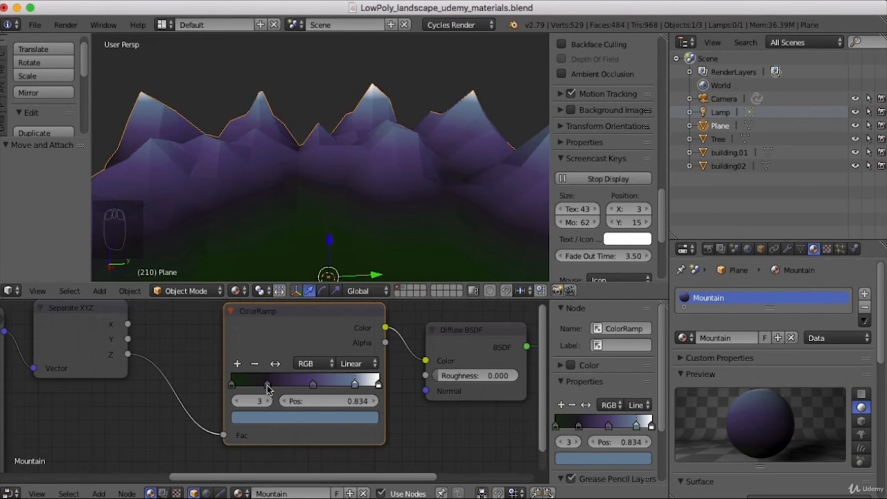
{"action": "mouse_move", "coordinate": [267, 384]}
{"action": "left_mouse_down"}
{"action": "mouse_move", "coordinate": [287, 387]}
{"action": "mouse_move", "coordinate": [242, 387]}
{"action": "mouse_move", "coordinate": [260, 392]}
{"action": "left_mouse_up"}
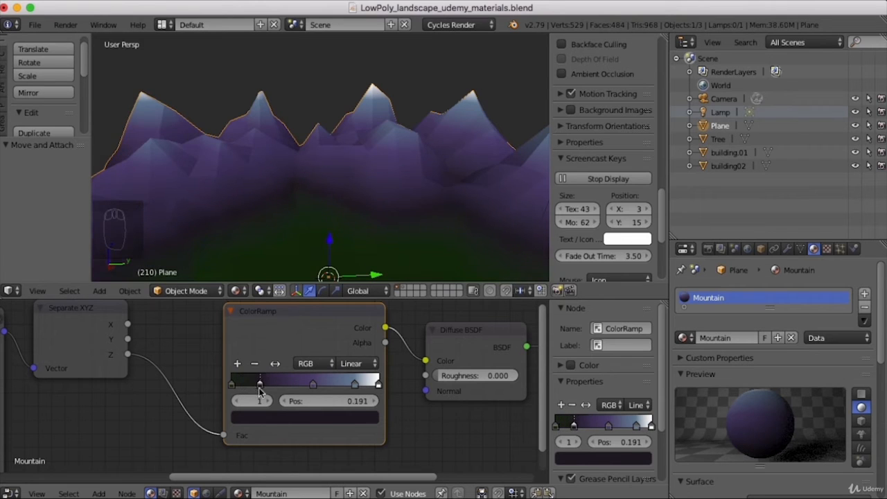
{"action": "left_click_drag", "start_coordinate": [311, 385], "coordinate": [289, 386]}
{"action": "left_click_drag", "start_coordinate": [354, 385], "coordinate": [323, 385]}
{"action": "scroll", "coordinate": [406, 201], "scroll_direction": "down", "scroll_amount": 5}
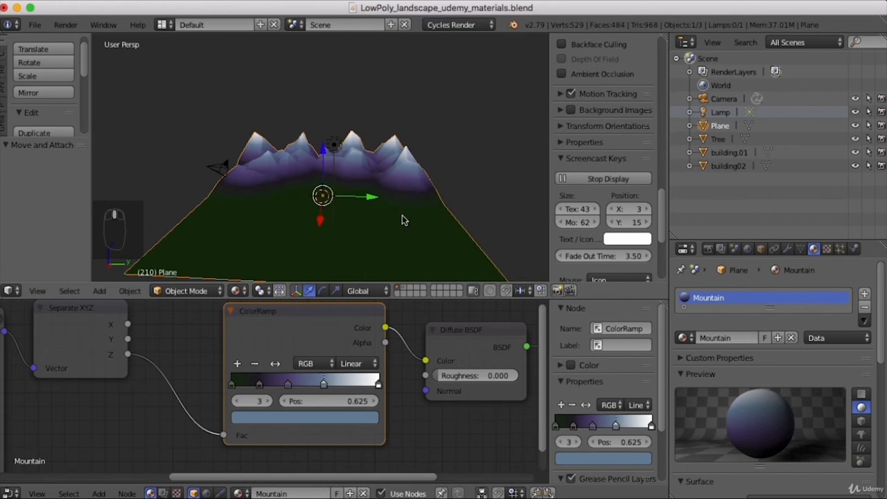
{"action": "scroll", "coordinate": [409, 222], "scroll_direction": "up", "scroll_amount": 3}
{"action": "middle_click_drag", "start_coordinate": [382, 192], "coordinate": [388, 188]}
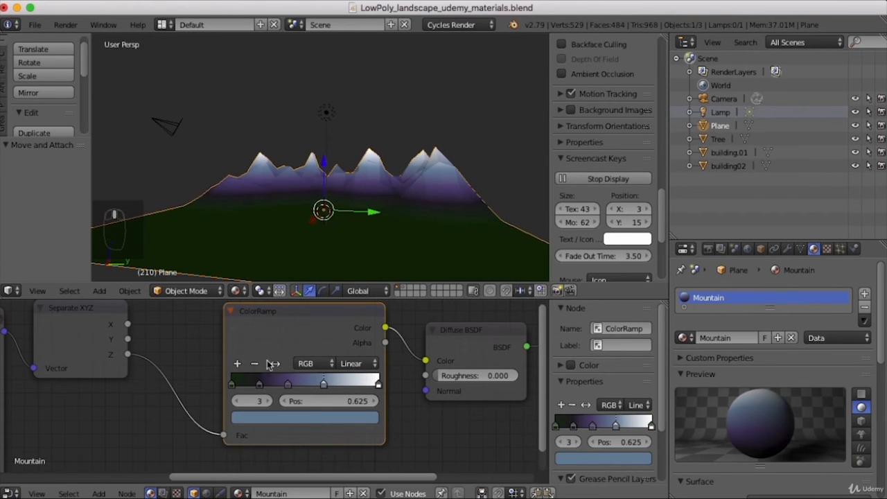
- Move the near-black ColorRamp stop closer to the green end and add a very dark purple stop at position 0.280
{"action": "left_click_drag", "start_coordinate": [258, 385], "coordinate": [281, 420]}
{"action": "left_click", "coordinate": [237, 364]}
{"action": "left_click", "coordinate": [280, 418]}
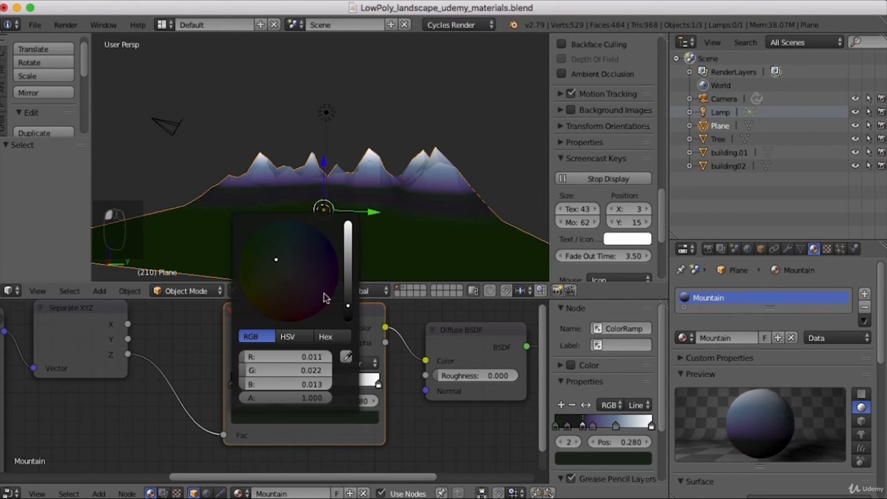
{"action": "left_click", "coordinate": [300, 275]}
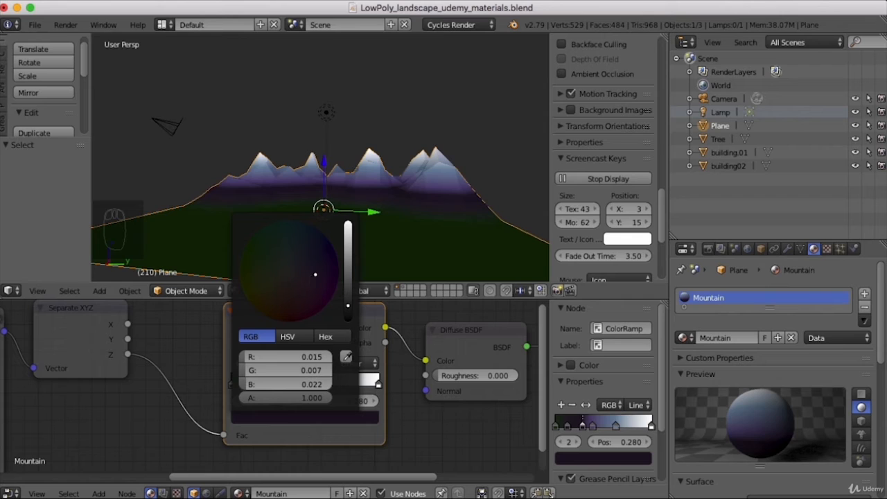
{"action": "left_click_drag", "start_coordinate": [315, 275], "coordinate": [316, 283]}
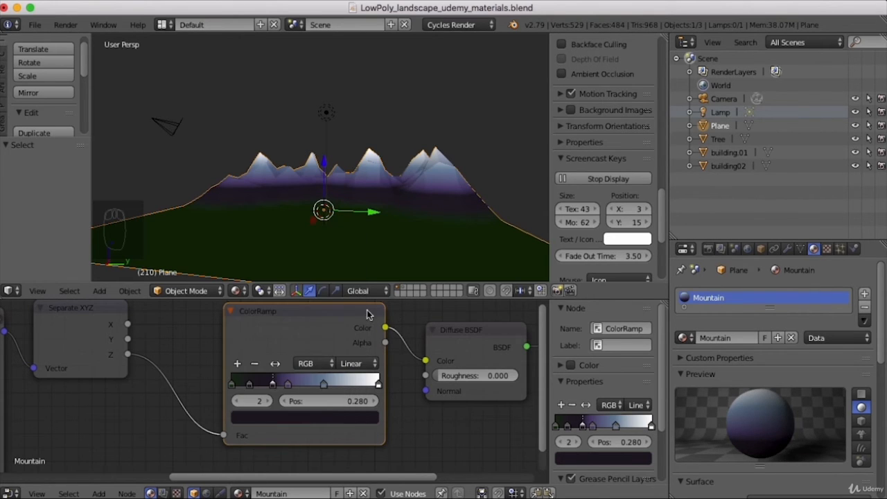
- Move the ColorRamp's purple stop to position 0.451 and check the color bands on the mountains
{"action": "left_click_drag", "start_coordinate": [291, 388], "coordinate": [300, 385]}
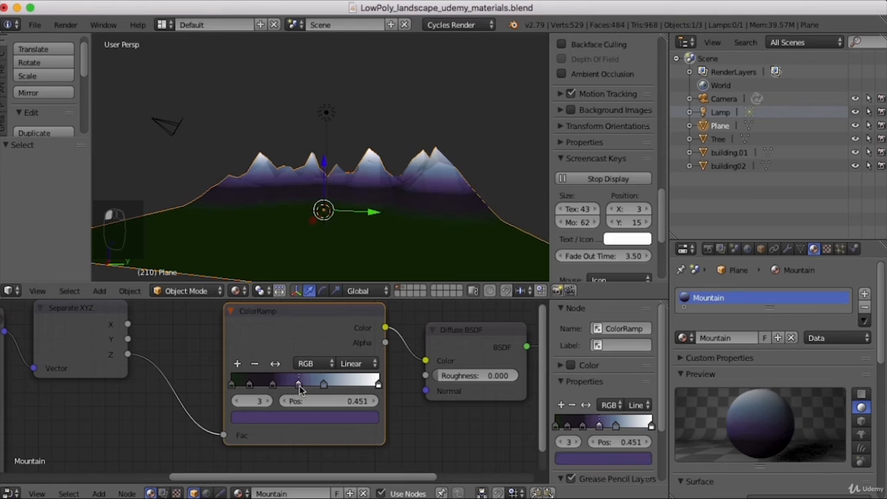
{"action": "scroll", "coordinate": [311, 427], "scroll_direction": "down", "scroll_amount": 1}
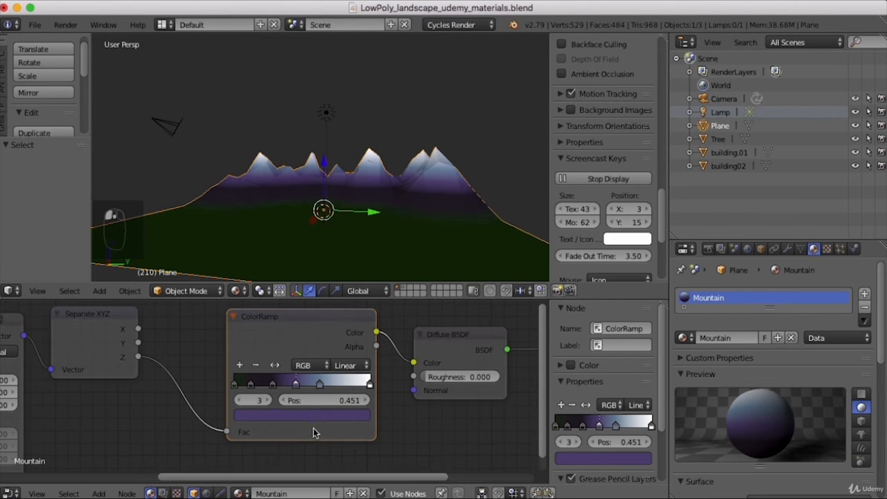
{"action": "middle_click_drag", "start_coordinate": [282, 230], "coordinate": [313, 254]}
{"action": "middle_click_drag", "start_coordinate": [222, 224], "coordinate": [324, 251]}
- Reposition the Separate XYZ node nearer the ColorRamp and shift the Mapping node slightly toward Separate XYZ
{"action": "left_click_drag", "start_coordinate": [82, 314], "coordinate": [111, 322]}
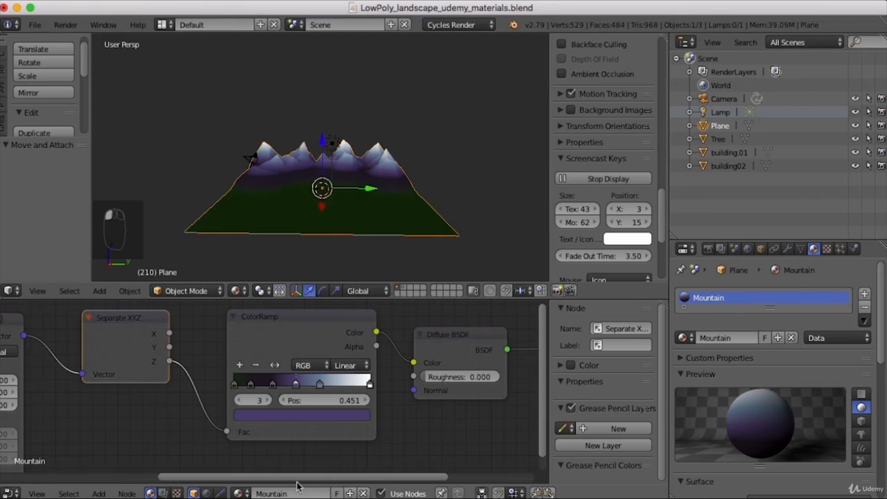
{"action": "left_click_drag", "start_coordinate": [295, 478], "coordinate": [124, 476]}
{"action": "left_click", "coordinate": [219, 331]}
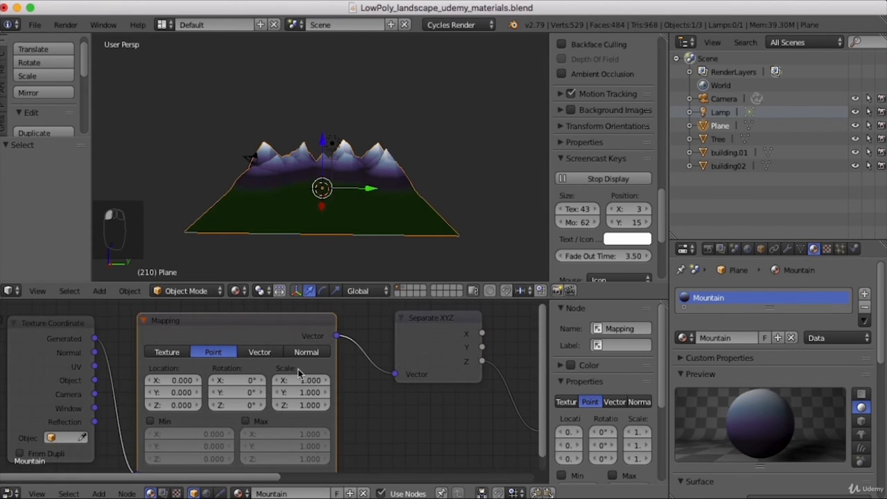
{"action": "left_click_drag", "start_coordinate": [278, 328], "coordinate": [293, 323]}
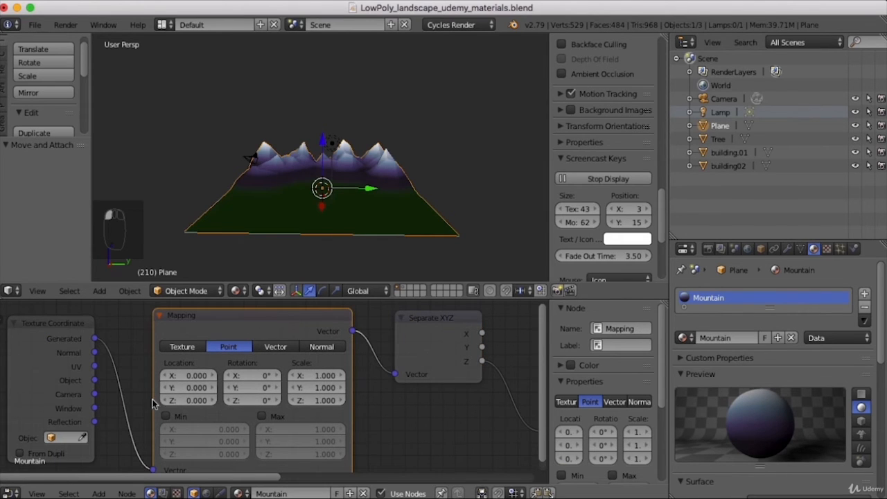
- Try a Z location of -0.300 in the Mapping node, then return it to 0 and compare the mountain coloring
{"action": "mouse_move", "coordinate": [192, 402]}
{"action": "left_mouse_down"}
{"action": "mouse_move", "coordinate": [169, 402]}
{"action": "mouse_move", "coordinate": [211, 416]}
{"action": "mouse_move", "coordinate": [208, 407]}
{"action": "mouse_move", "coordinate": [229, 407]}
{"action": "mouse_move", "coordinate": [173, 401]}
{"action": "left_mouse_up"}
{"action": "middle_click_drag", "start_coordinate": [374, 234], "coordinate": [369, 177]}
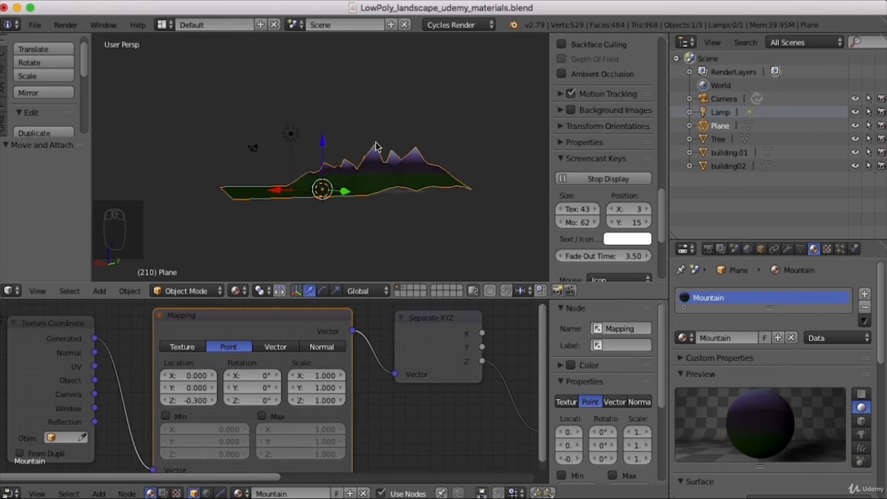
{"action": "left_click_drag", "start_coordinate": [189, 401], "coordinate": [186, 401]}
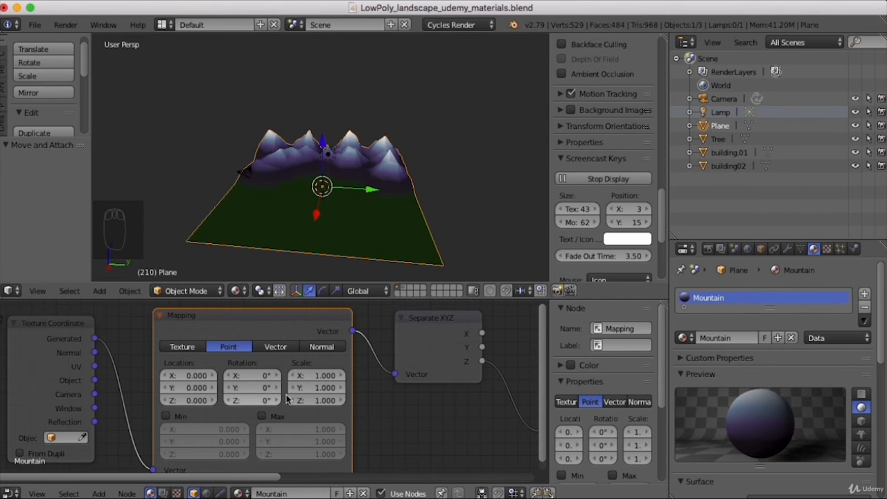
{"action": "middle_click_drag", "start_coordinate": [419, 239], "coordinate": [349, 225]}
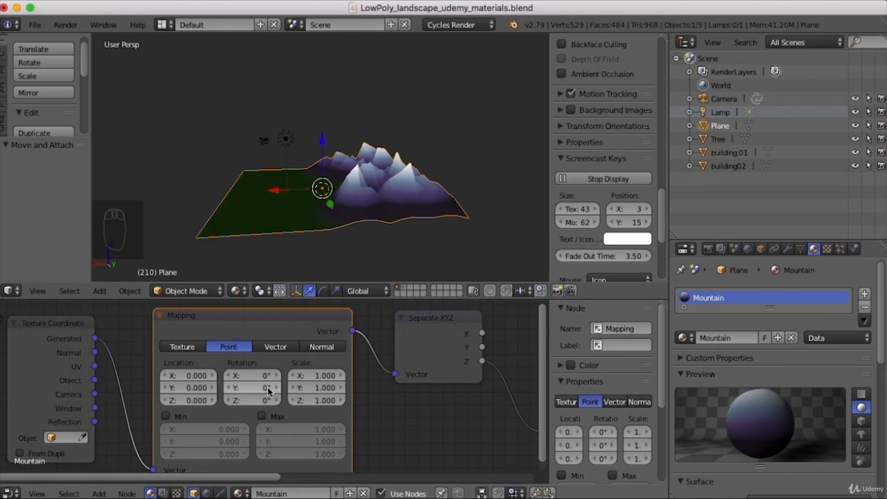
- Try a Y rotation of 14° in the Mapping node and inspect the tilted color bands from two sides
{"action": "mouse_move", "coordinate": [269, 392]}
{"action": "left_mouse_down"}
{"action": "mouse_move", "coordinate": [293, 389]}
{"action": "mouse_move", "coordinate": [256, 388]}
{"action": "left_mouse_up"}
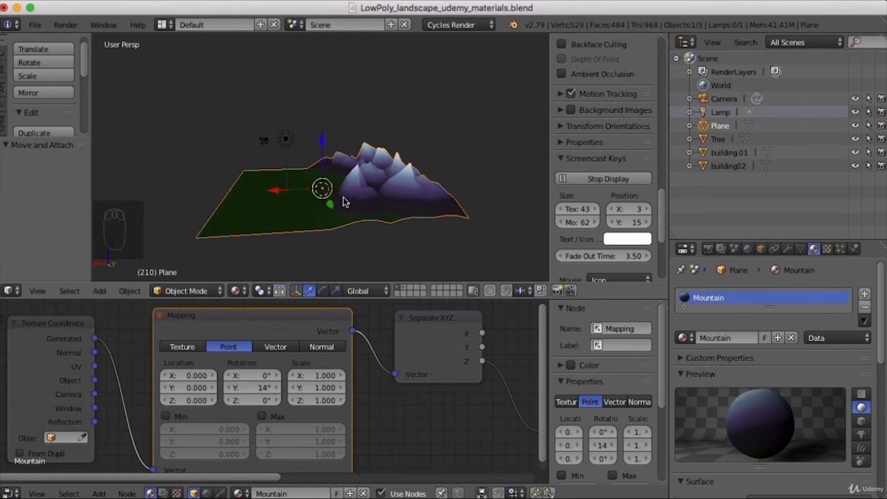
{"action": "middle_click_drag", "start_coordinate": [299, 226], "coordinate": [381, 169]}
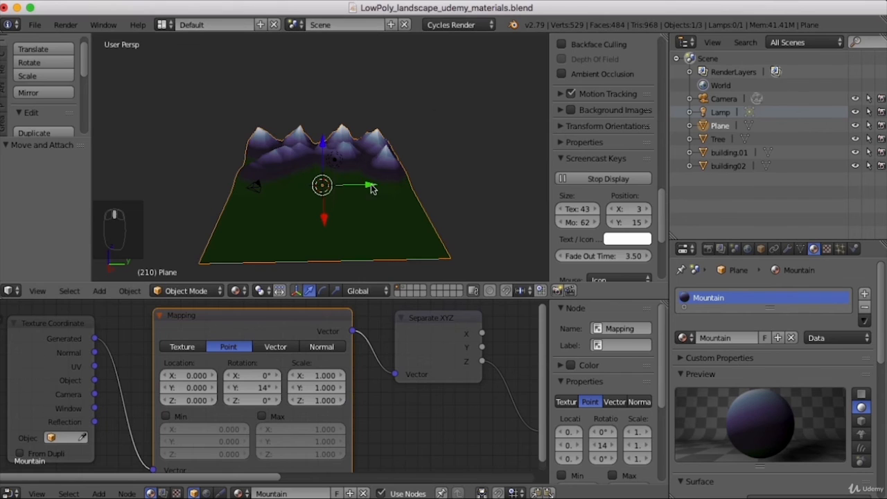
{"action": "middle_click_drag", "start_coordinate": [447, 208], "coordinate": [326, 219]}
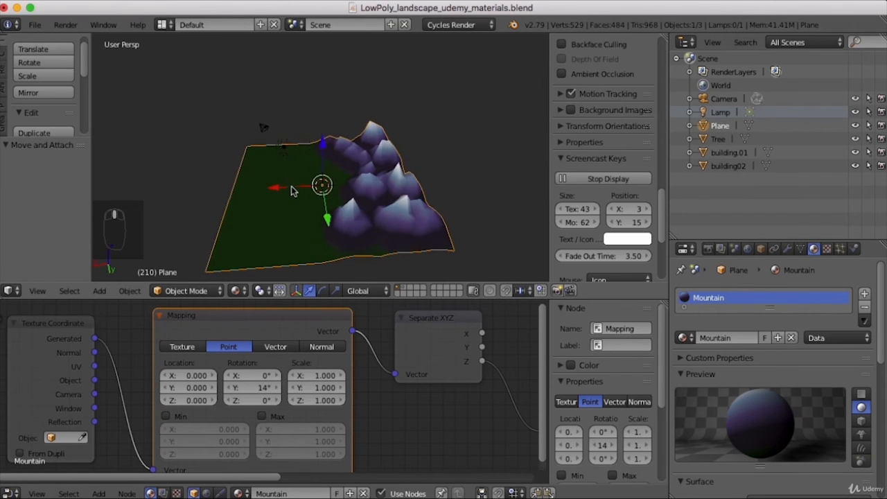
- Try Mapping node Y rotations of about -8.7° and 33.5°, inspecting the landscape's coloring from several angles
{"action": "left_click_drag", "start_coordinate": [260, 391], "coordinate": [249, 391]}
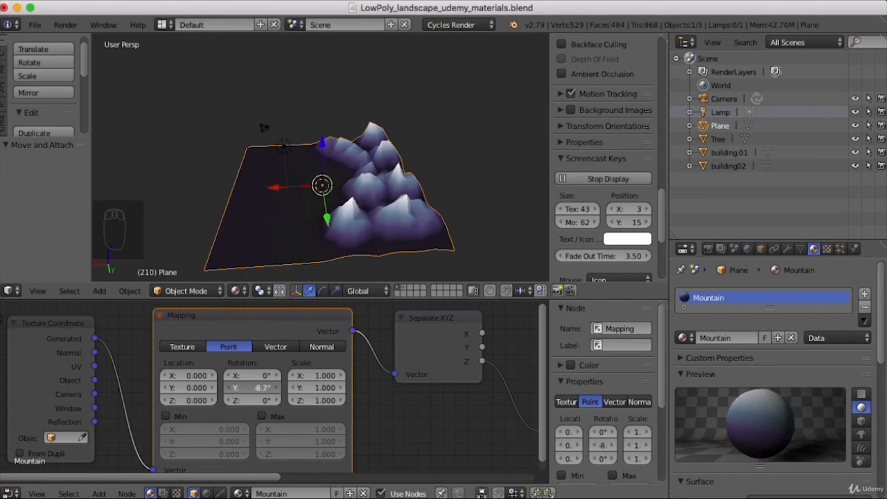
{"action": "left_click_drag", "start_coordinate": [250, 392], "coordinate": [266, 392]}
{"action": "middle_click_drag", "start_coordinate": [343, 254], "coordinate": [289, 183]}
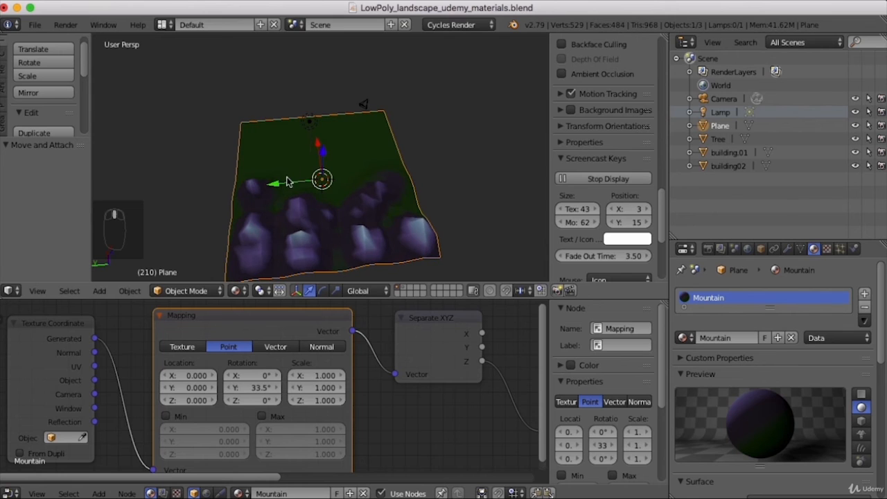
{"action": "middle_click_drag", "start_coordinate": [328, 259], "coordinate": [351, 222]}
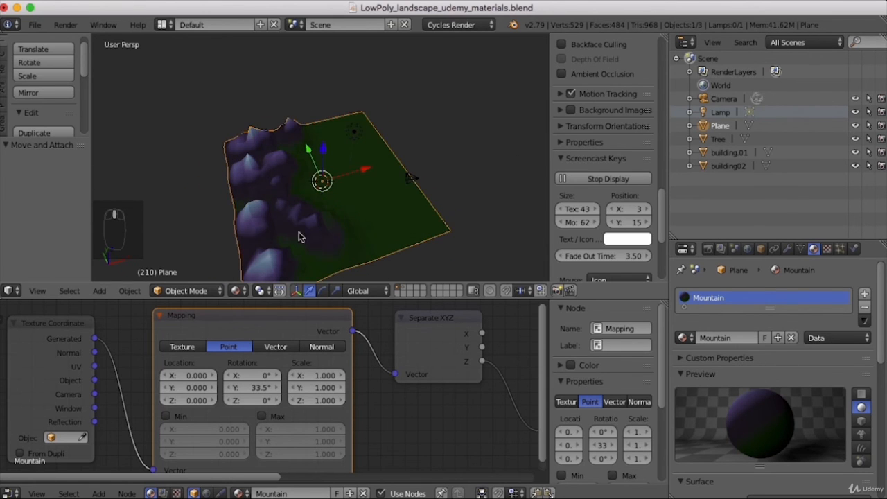
{"action": "mouse_move", "coordinate": [300, 237]}
{"action": "middle_mouse_down"}
{"action": "mouse_move", "coordinate": [311, 215]}
{"action": "mouse_move", "coordinate": [305, 229]}
{"action": "middle_mouse_up"}
- Reset the Mapping node's Y rotation to 0°
{"action": "left_click", "coordinate": [271, 392]}
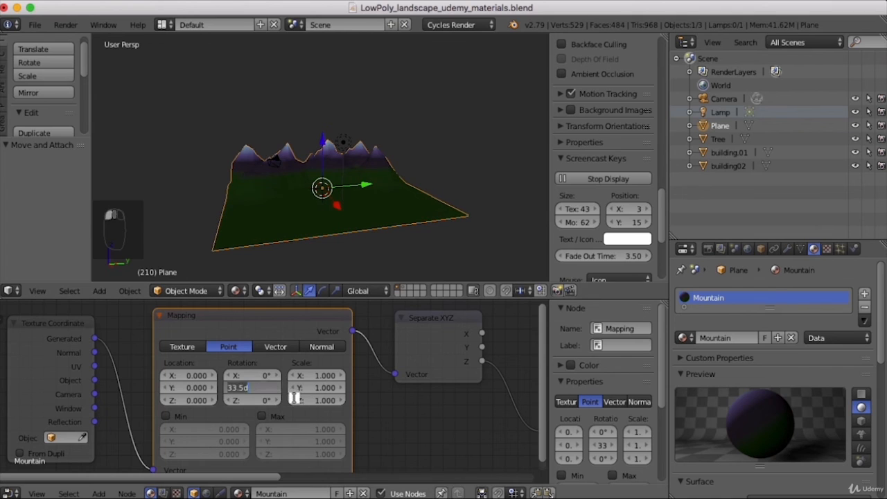
{"action": "type", "text": "0"}
{"action": "key", "text": "Return"}
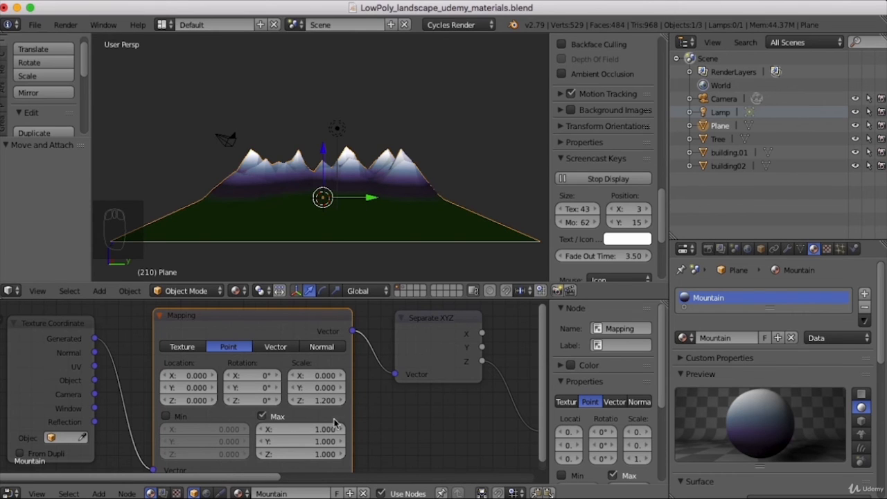
- Set the Mapping node's Z scale to 1.300 and check the snow coverage on the peaks
{"action": "mouse_move", "coordinate": [320, 401]}
{"action": "left_mouse_down"}
{"action": "mouse_move", "coordinate": [283, 401]}
{"action": "mouse_move", "coordinate": [431, 401]}
{"action": "mouse_move", "coordinate": [345, 402]}
{"action": "left_mouse_up"}
{"action": "left_click_drag", "start_coordinate": [319, 400], "coordinate": [321, 401]}
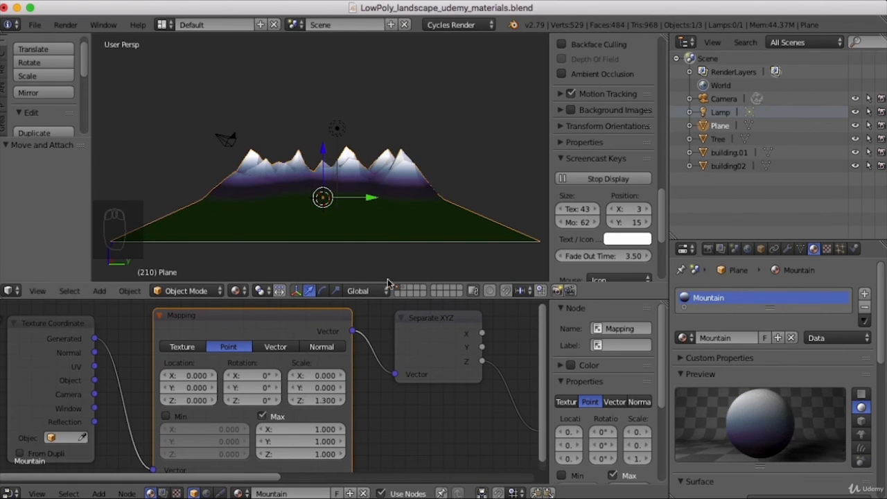
{"action": "middle_click_drag", "start_coordinate": [414, 234], "coordinate": [466, 217]}
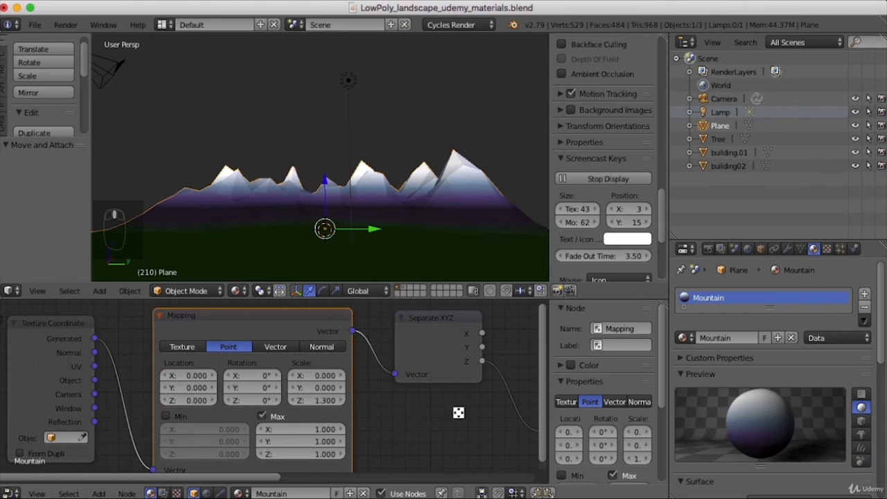
- Select the ColorRamp node and look through its available interpolation options
{"action": "middle_click_drag", "start_coordinate": [457, 412], "coordinate": [85, 429]}
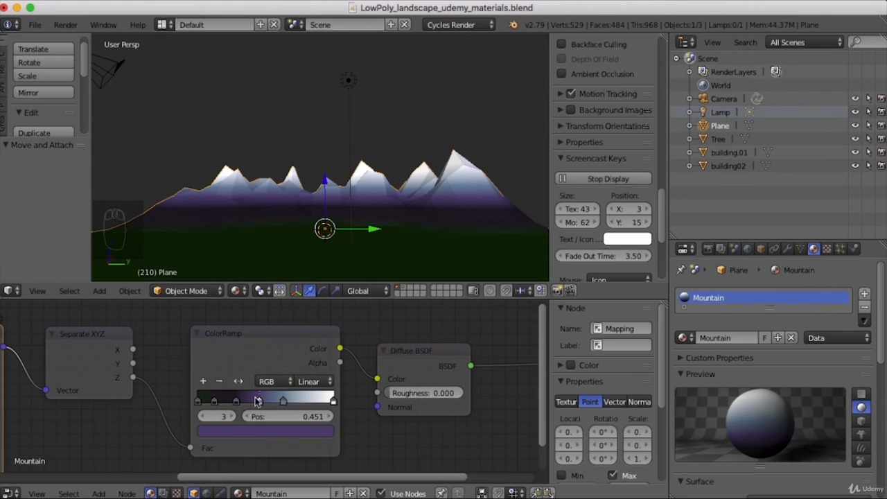
{"action": "left_click", "coordinate": [247, 337]}
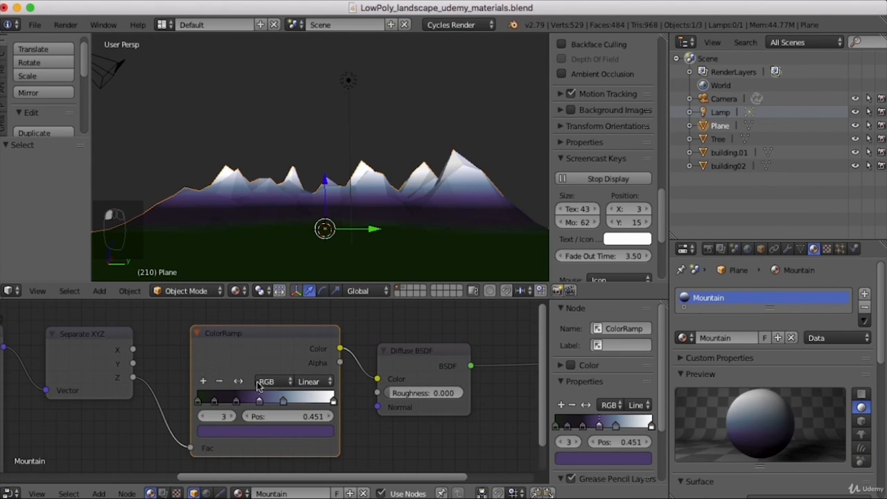
{"action": "left_click", "coordinate": [315, 385]}
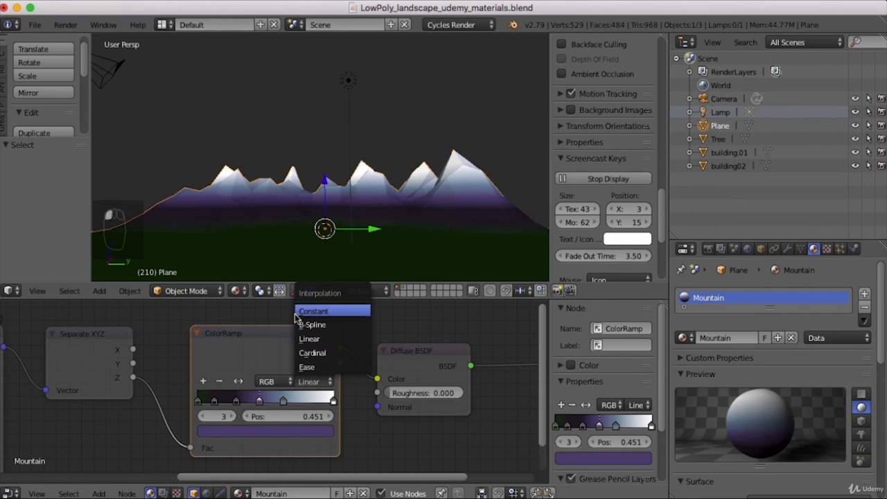
{"action": "left_click", "coordinate": [308, 382]}
{"action": "left_click", "coordinate": [318, 382]}
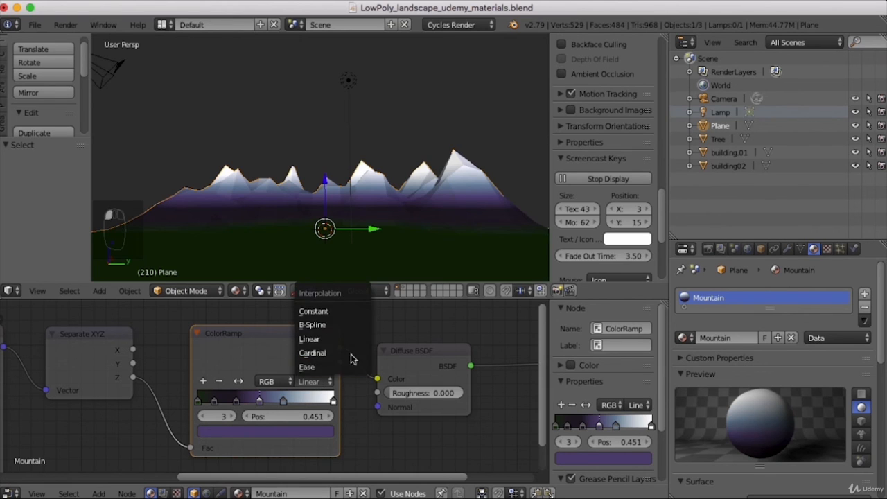
{"action": "left_click", "coordinate": [322, 385]}
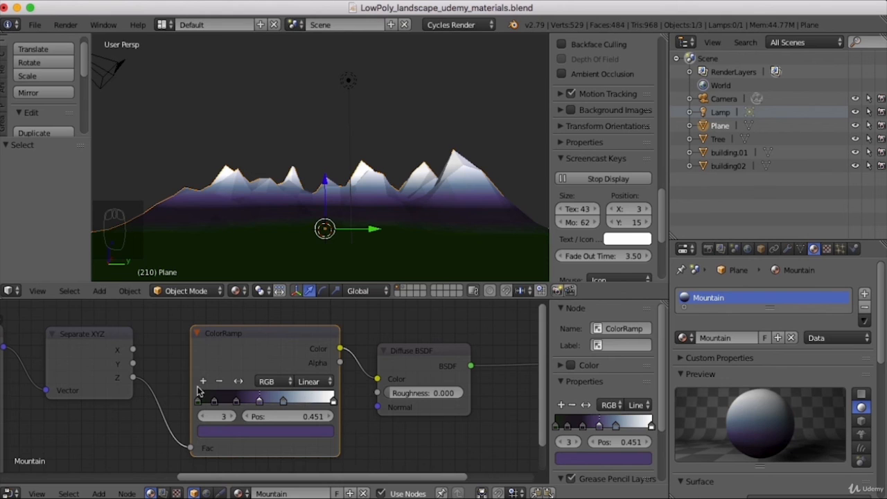
- Set the ColorRamp's interpolation to Constant and inspect the color band edges across the mountains and ground
{"action": "scroll", "coordinate": [434, 251], "scroll_direction": "up", "scroll_amount": 3}
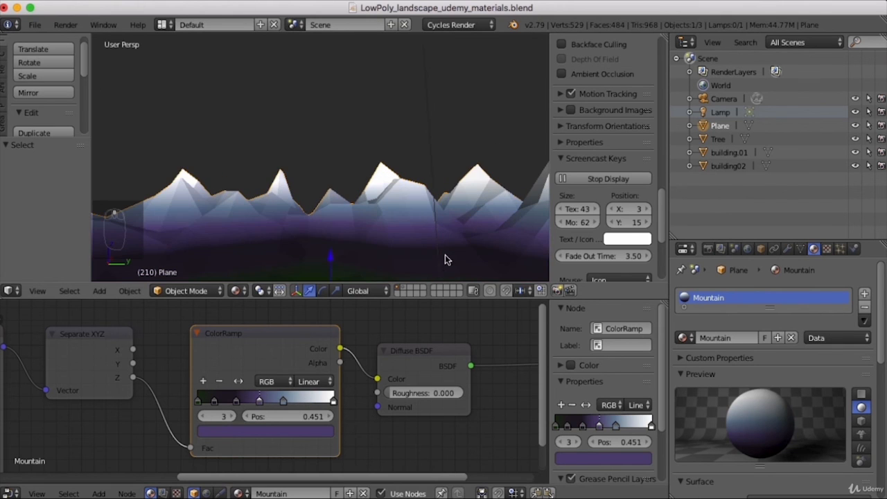
{"action": "middle_click_drag", "start_coordinate": [445, 255], "coordinate": [267, 99]}
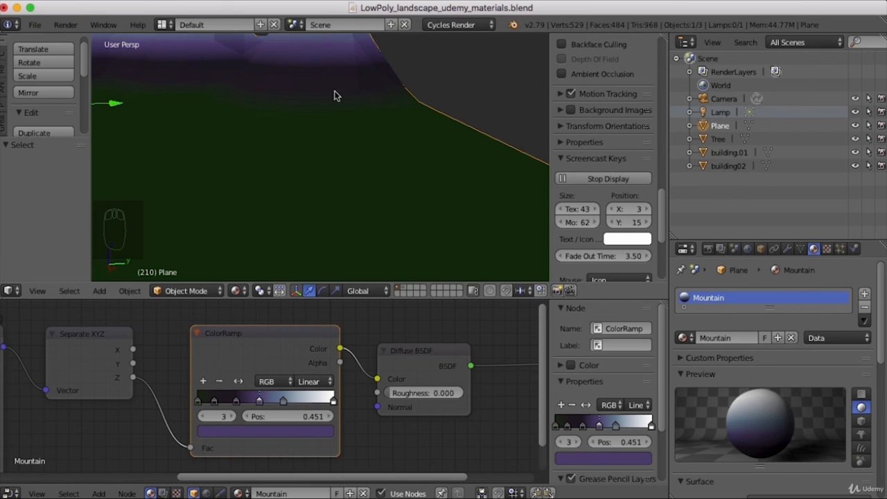
{"action": "left_click", "coordinate": [313, 381]}
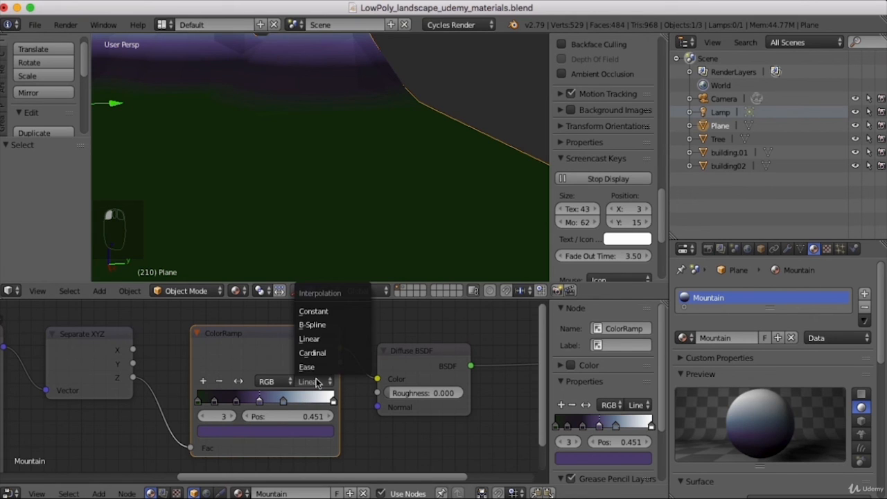
{"action": "left_click", "coordinate": [313, 312]}
{"action": "right_click", "coordinate": [319, 237]}
{"action": "mouse_move", "coordinate": [377, 206]}
{"action": "middle_mouse_down"}
{"action": "mouse_move", "coordinate": [388, 202]}
{"action": "mouse_move", "coordinate": [385, 213]}
{"action": "middle_mouse_up"}
{"action": "middle_click_drag", "start_coordinate": [311, 210], "coordinate": [249, 201]}
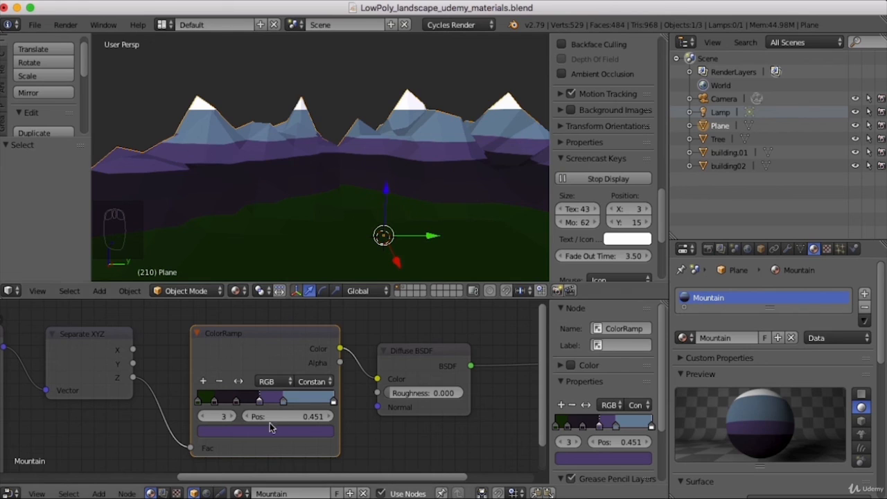
- Set the ColorRamp's interpolation to B-Spline and inspect the color blending across the mountains and ground
{"action": "left_click", "coordinate": [311, 383]}
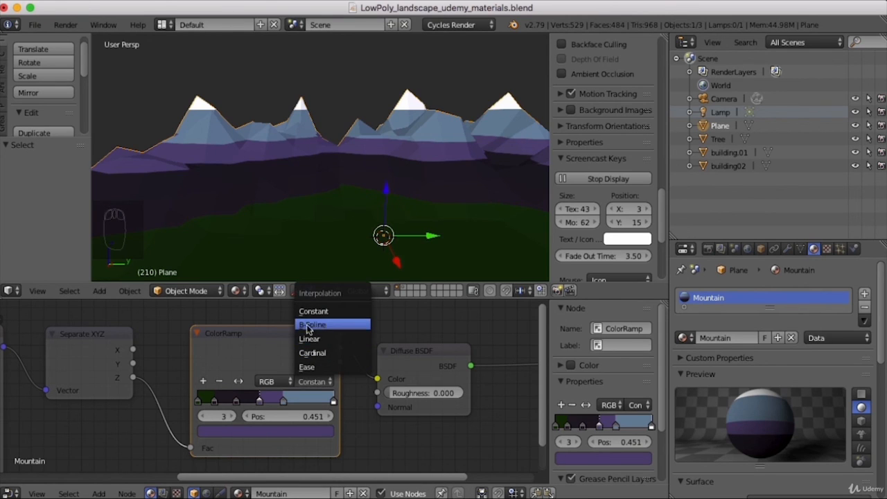
{"action": "left_click", "coordinate": [331, 325]}
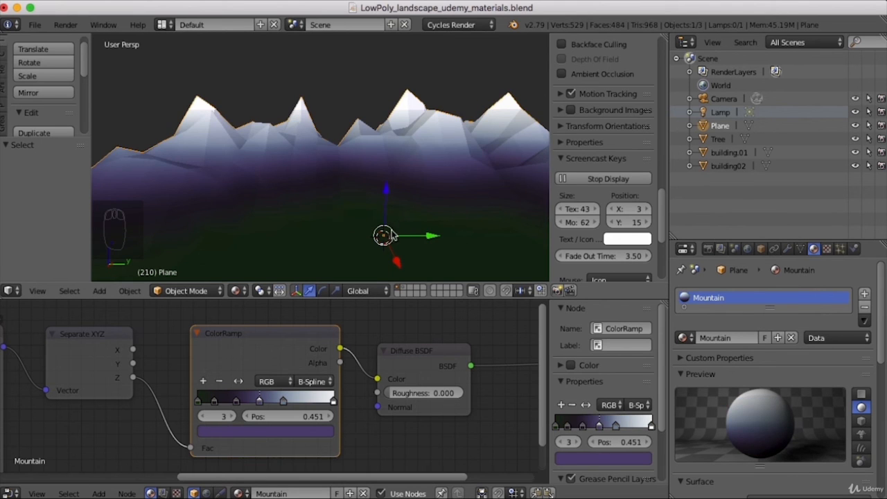
{"action": "scroll", "coordinate": [350, 242], "scroll_direction": "down", "scroll_amount": 2}
{"action": "middle_click_drag", "start_coordinate": [381, 189], "coordinate": [331, 172]}
{"action": "scroll", "coordinate": [276, 207], "scroll_direction": "up", "scroll_amount": 2}
{"action": "scroll", "coordinate": [275, 207], "scroll_direction": "up", "scroll_amount": 3}
{"action": "middle_click_drag", "start_coordinate": [380, 222], "coordinate": [413, 259]}
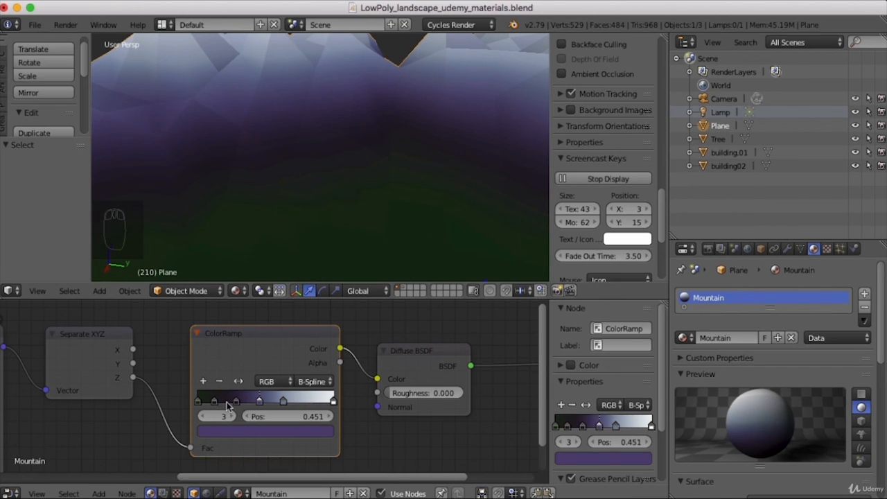
- Move the ColorRamp's second color stop to position 0.005 and check the green ground and mountain gradient across the whole landscape
{"action": "left_click_drag", "start_coordinate": [214, 401], "coordinate": [197, 405]}
{"action": "scroll", "coordinate": [392, 245], "scroll_direction": "down", "scroll_amount": 5}
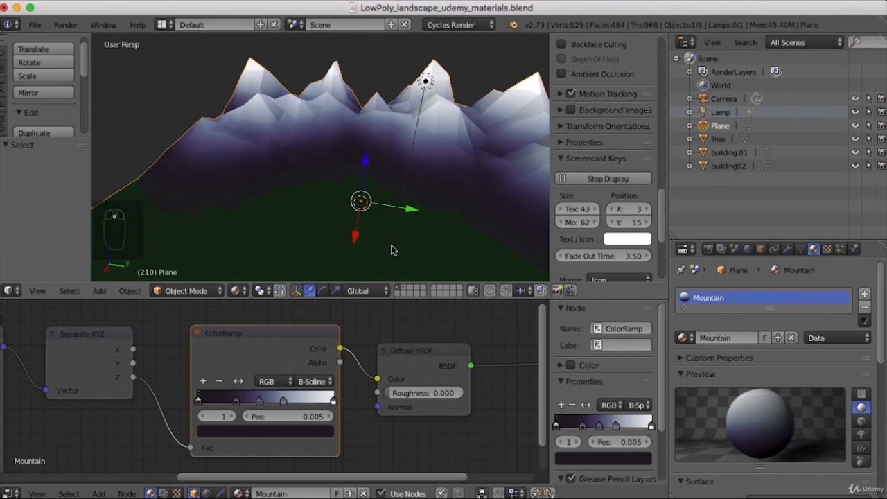
{"action": "middle_click_drag", "start_coordinate": [405, 244], "coordinate": [438, 207]}
{"action": "middle_click_drag", "start_coordinate": [508, 239], "coordinate": [370, 204]}
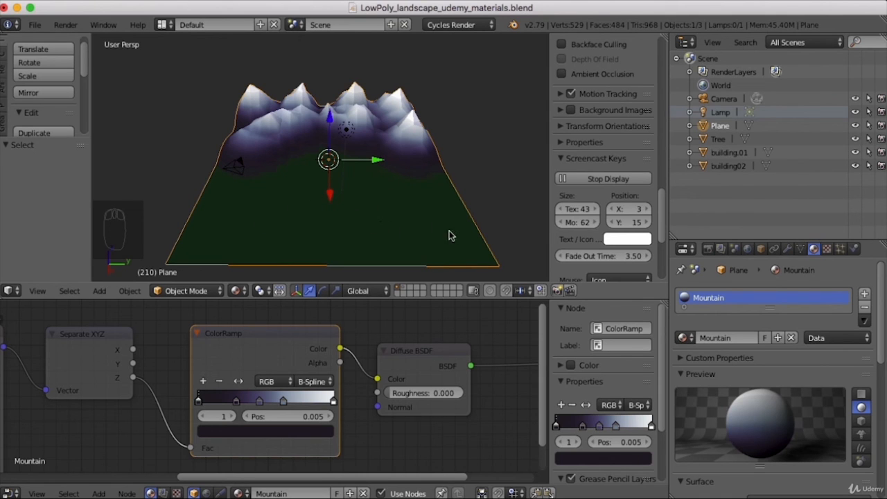
{"action": "middle_click_drag", "start_coordinate": [450, 235], "coordinate": [475, 231]}
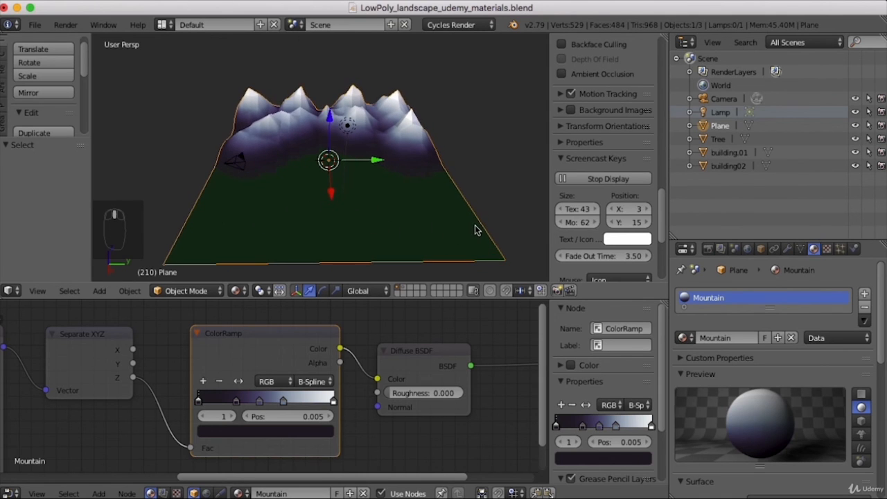
{"action": "left_click", "coordinate": [499, 6]}
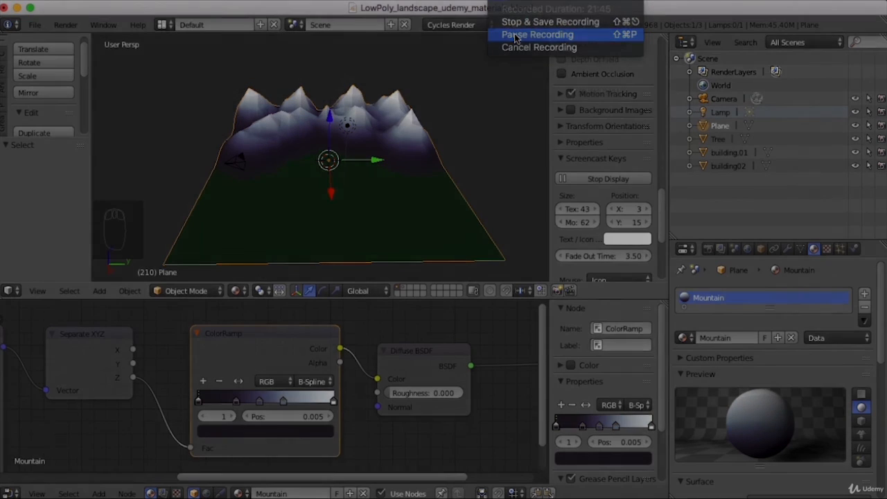